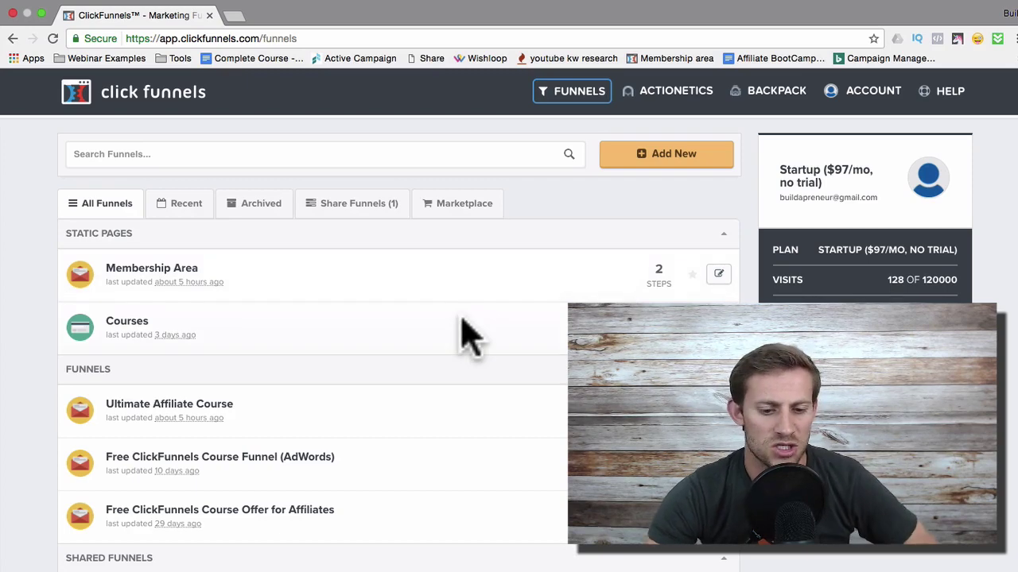
Look through the funnels list and open the Ultimate Affiliate Course funnel
{"action": "scroll", "coordinate": [256, 370], "scroll_direction": "down", "scroll_amount": 2}
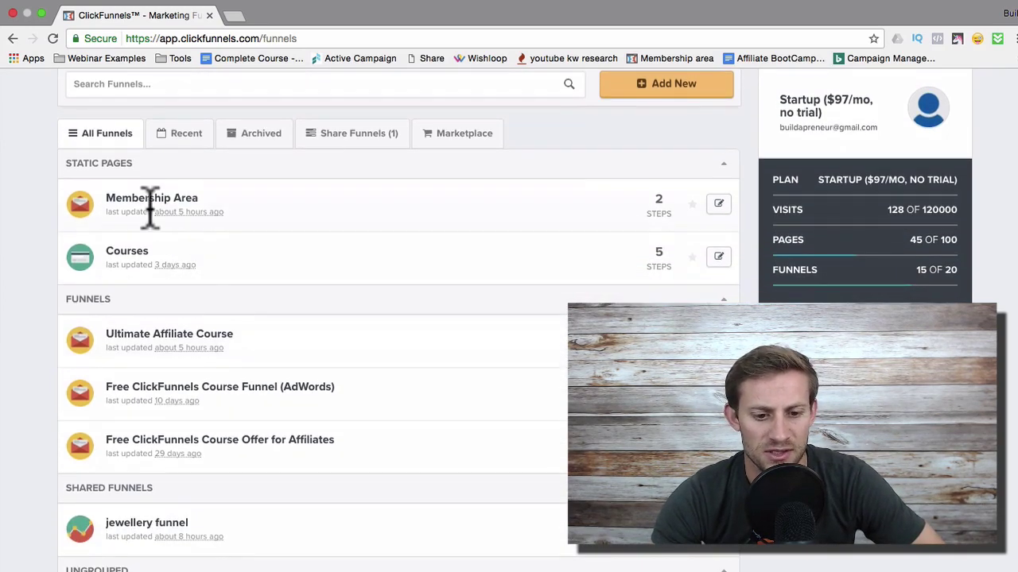
{"action": "scroll", "coordinate": [131, 295], "scroll_direction": "down", "scroll_amount": 5}
{"action": "scroll", "coordinate": [155, 337], "scroll_direction": "down", "scroll_amount": 2}
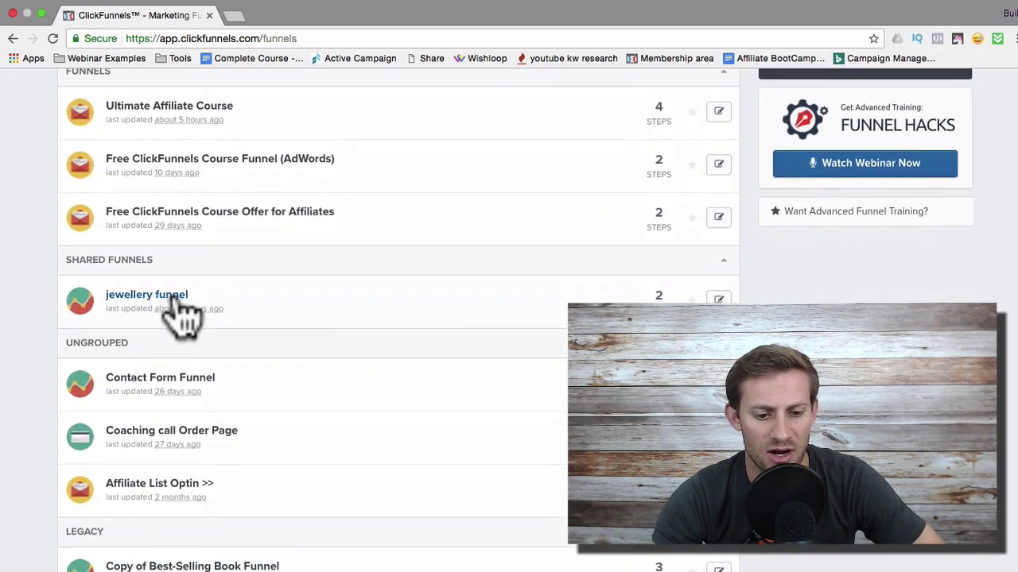
{"action": "scroll", "coordinate": [165, 392], "scroll_direction": "down", "scroll_amount": 2}
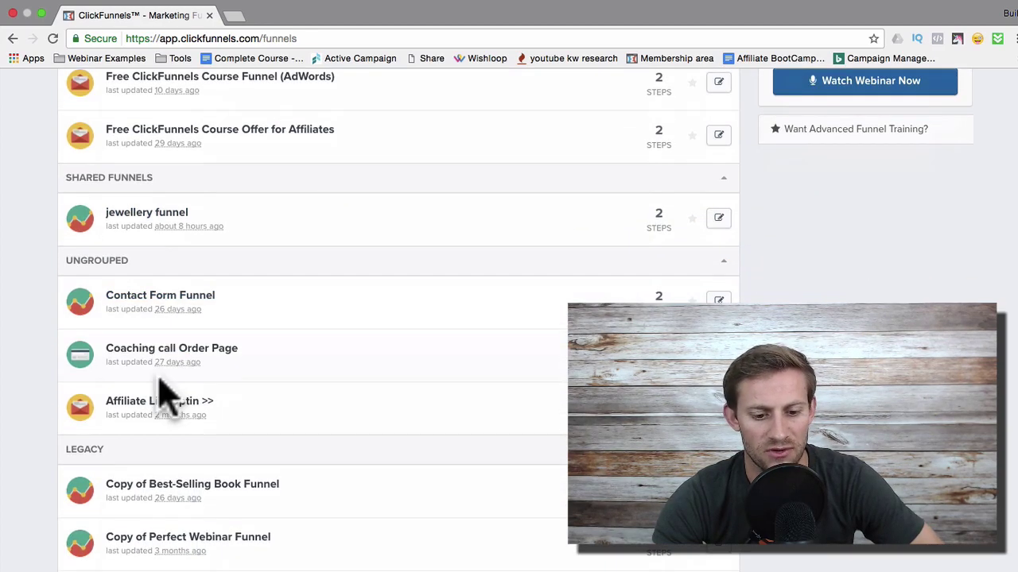
{"action": "scroll", "coordinate": [151, 416], "scroll_direction": "up", "scroll_amount": 4}
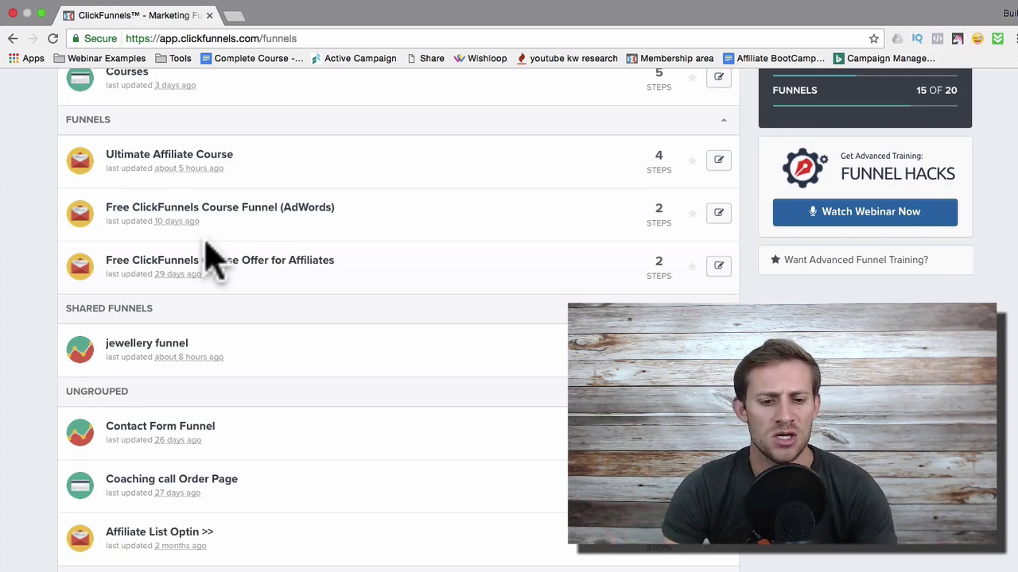
{"action": "left_click", "coordinate": [169, 156]}
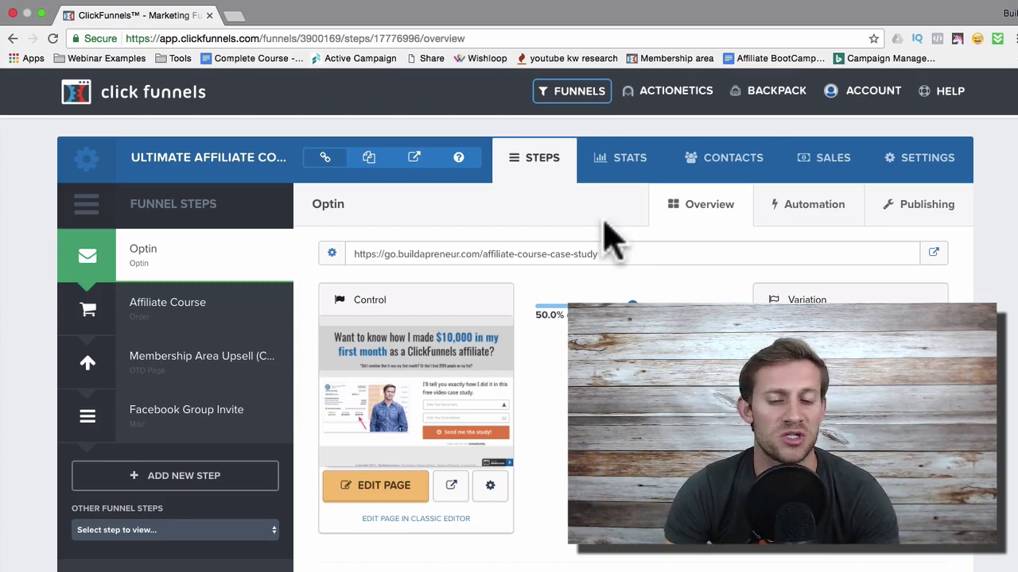
Preview the Optin step's control page, dismiss its exit popup and close the preview
{"action": "left_click", "coordinate": [452, 484]}
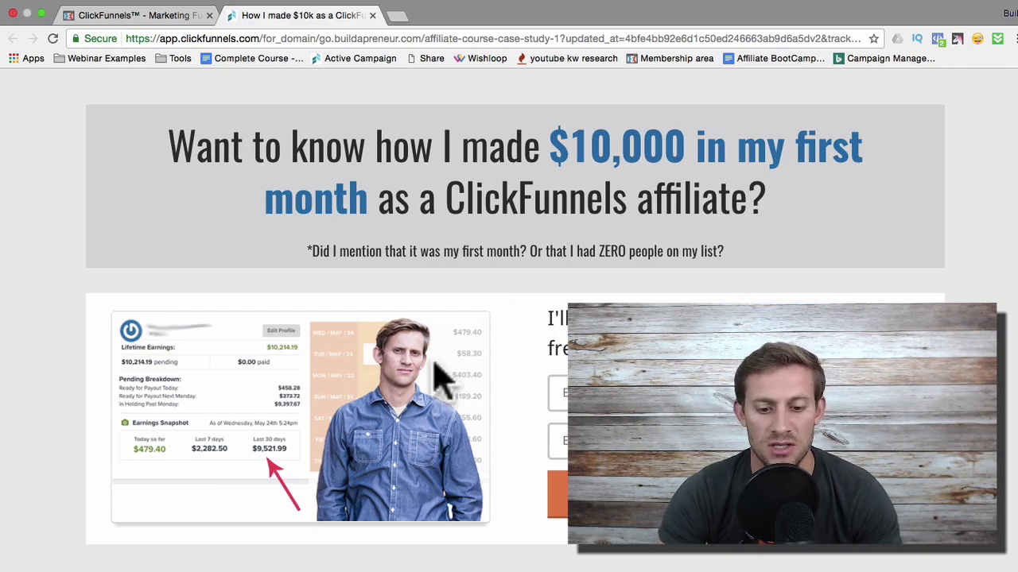
{"action": "mouse_move", "coordinate": [369, 19]}
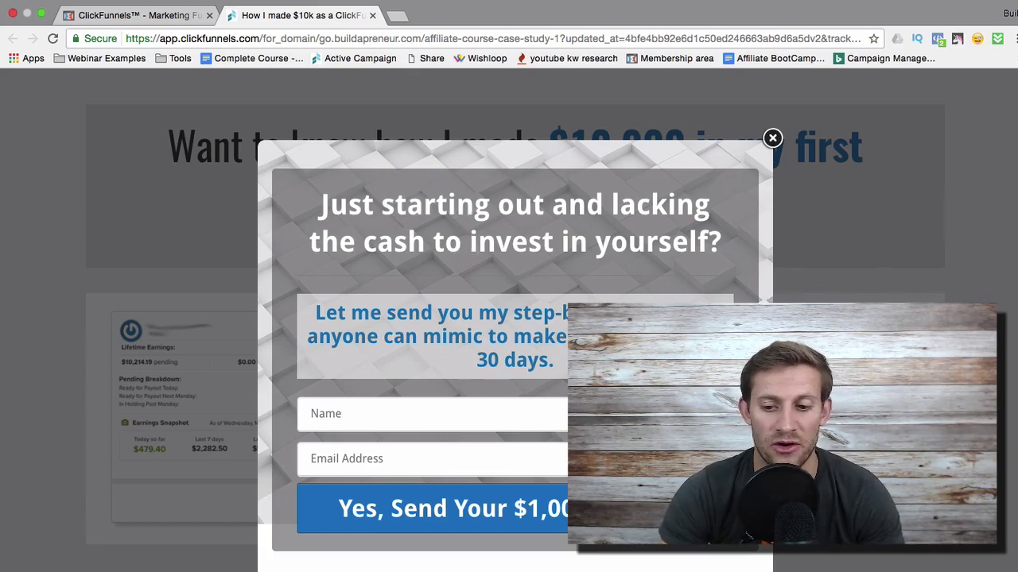
{"action": "left_click", "coordinate": [773, 140]}
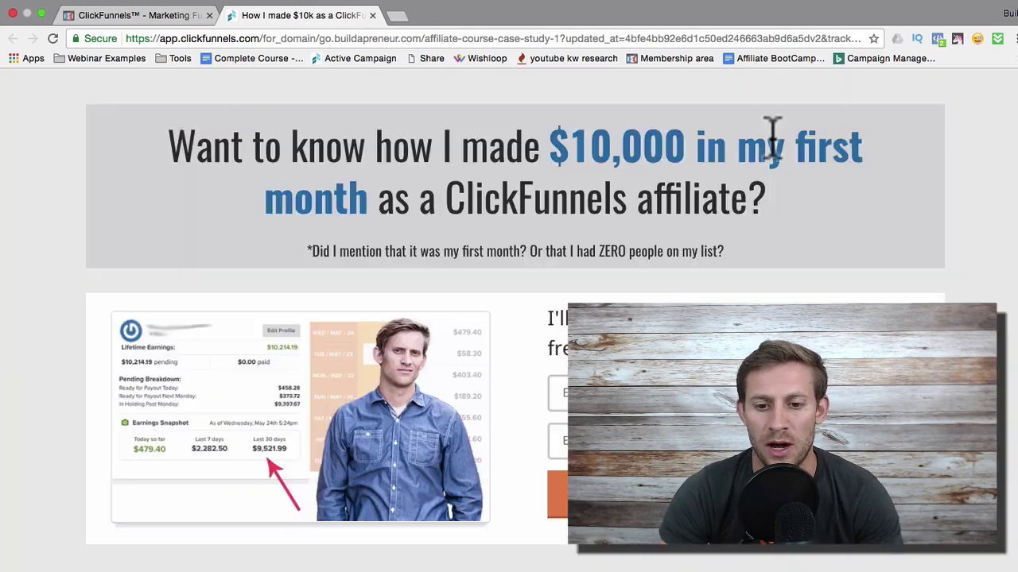
{"action": "left_click", "coordinate": [372, 15]}
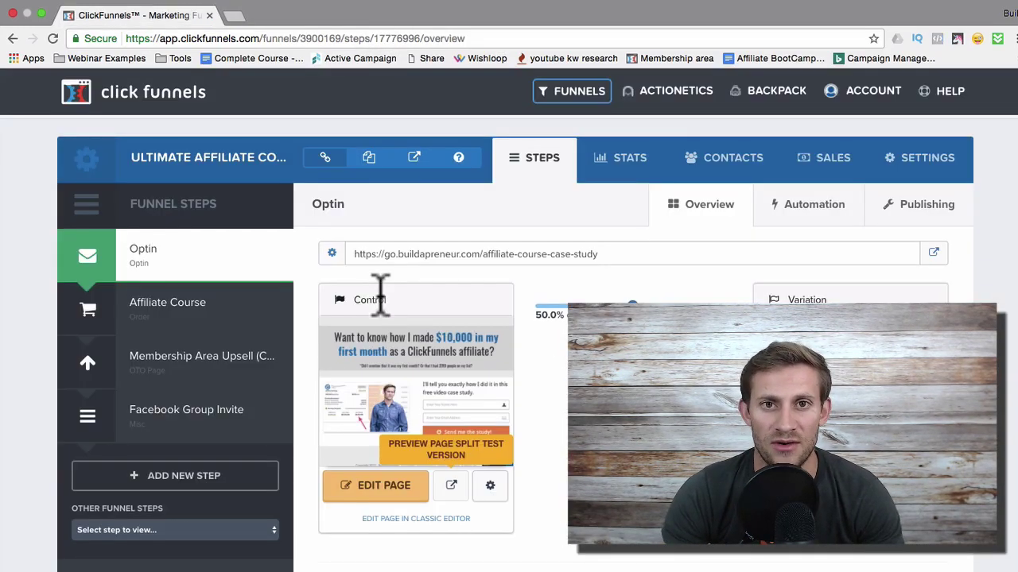
Preview the Affiliate Course order step's control page and examine its video offer, pricing and course contents
{"action": "left_click", "coordinate": [174, 318]}
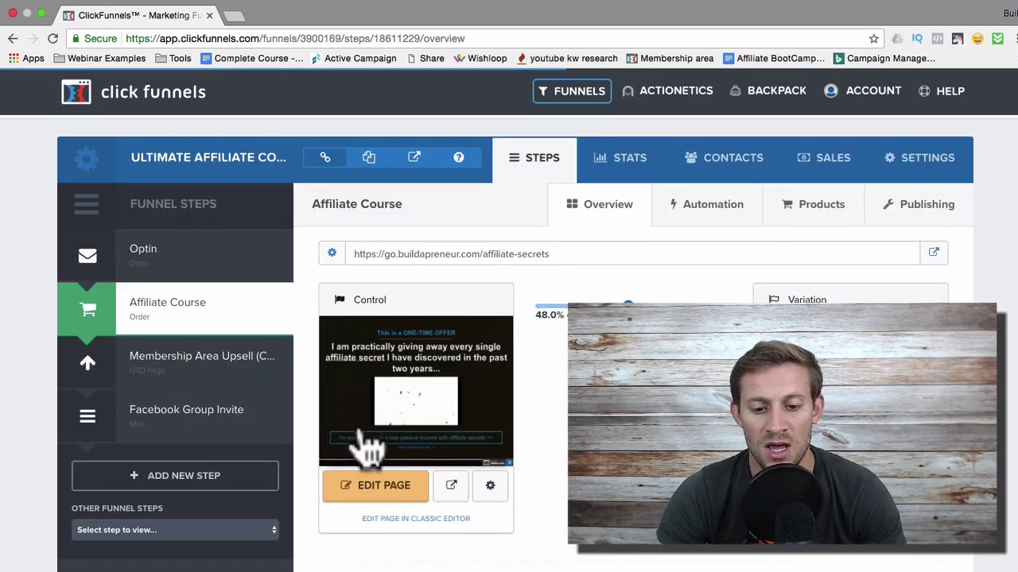
{"action": "left_click", "coordinate": [451, 488]}
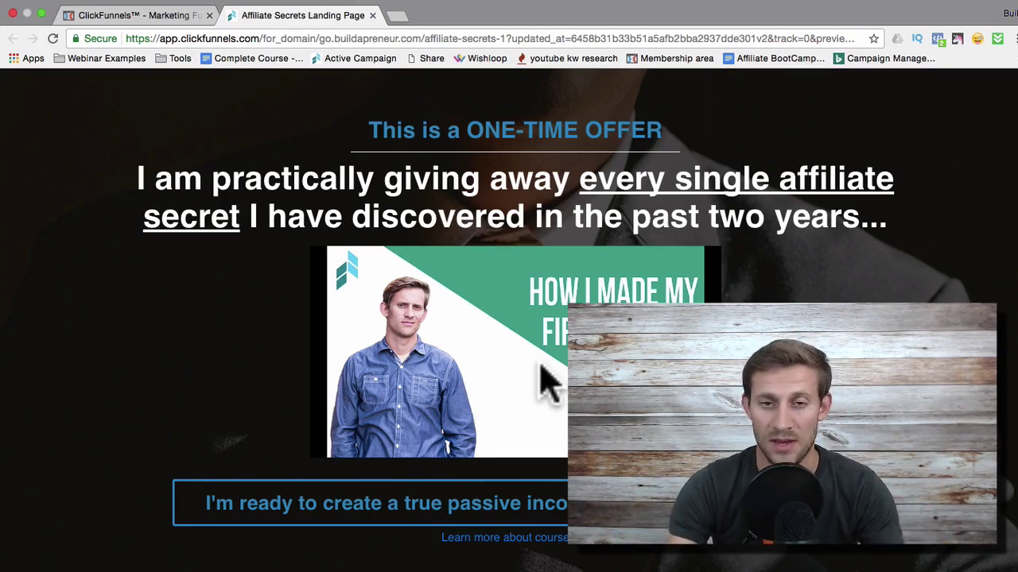
{"action": "scroll", "coordinate": [549, 384], "scroll_direction": "down", "scroll_amount": 5}
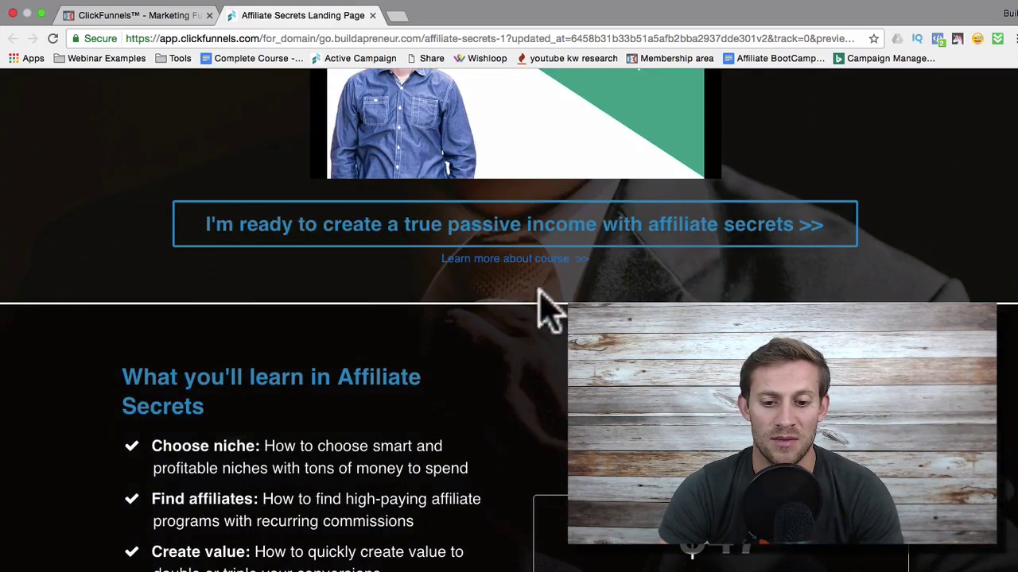
{"action": "scroll", "coordinate": [533, 345], "scroll_direction": "down", "scroll_amount": 3}
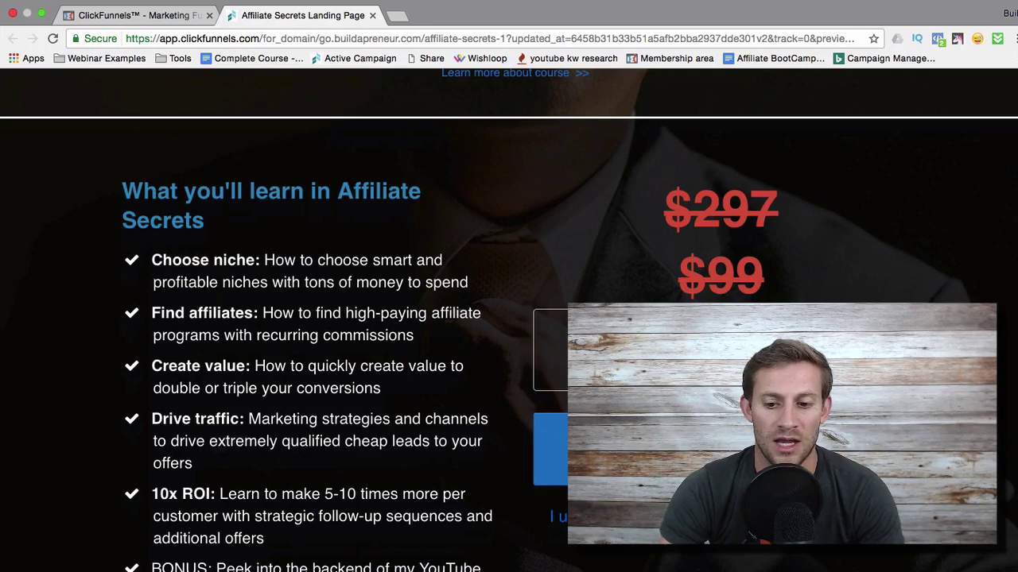
{"action": "scroll", "coordinate": [684, 294], "scroll_direction": "down", "scroll_amount": 1}
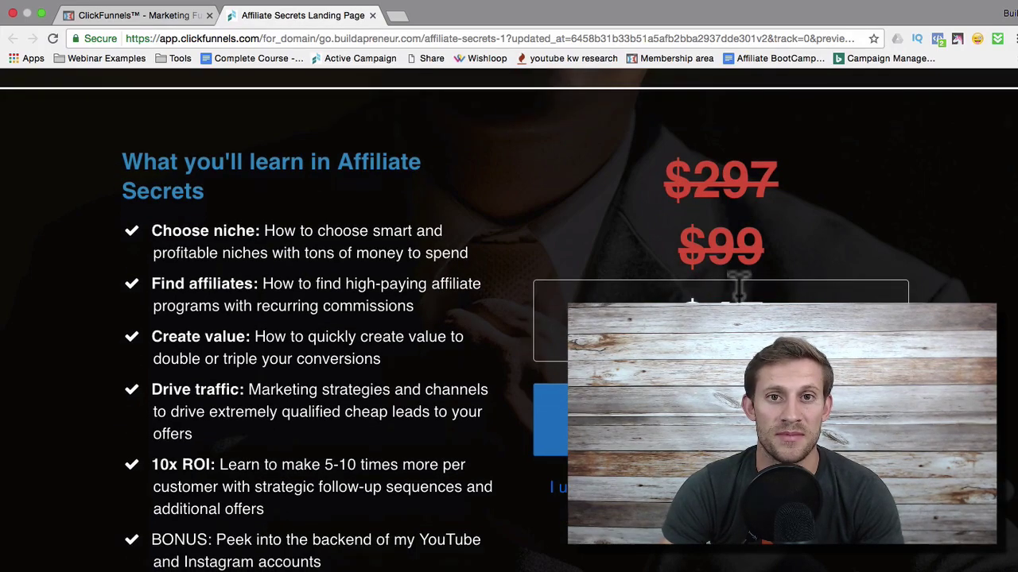
{"action": "scroll", "coordinate": [708, 291], "scroll_direction": "down", "scroll_amount": 3}
{"action": "scroll", "coordinate": [350, 441], "scroll_direction": "down", "scroll_amount": 5}
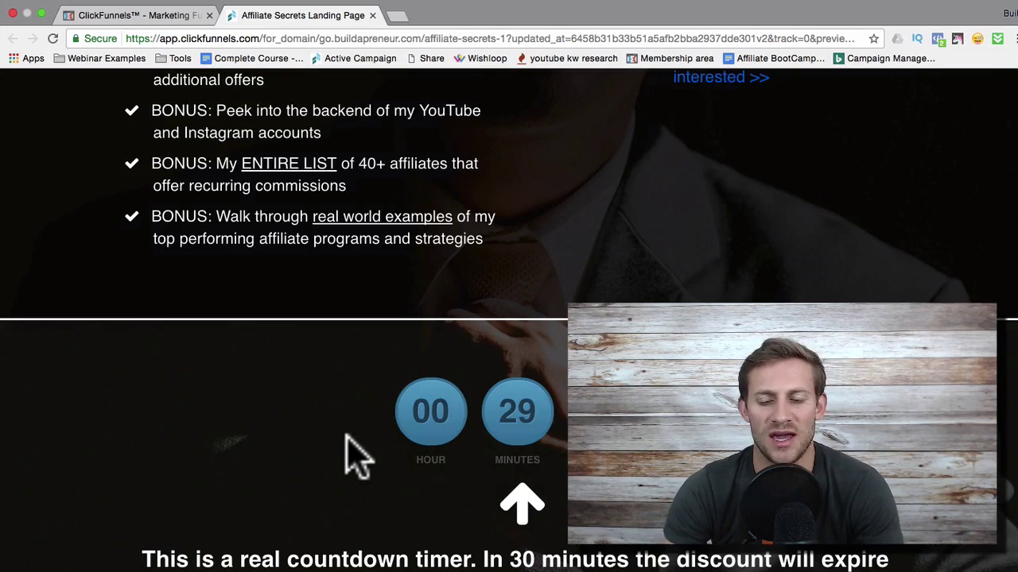
Examine the sales page's countdown timer, testimonials, earnings proof and disclaimer, and close the preview
{"action": "scroll", "coordinate": [352, 454], "scroll_direction": "down", "scroll_amount": 4}
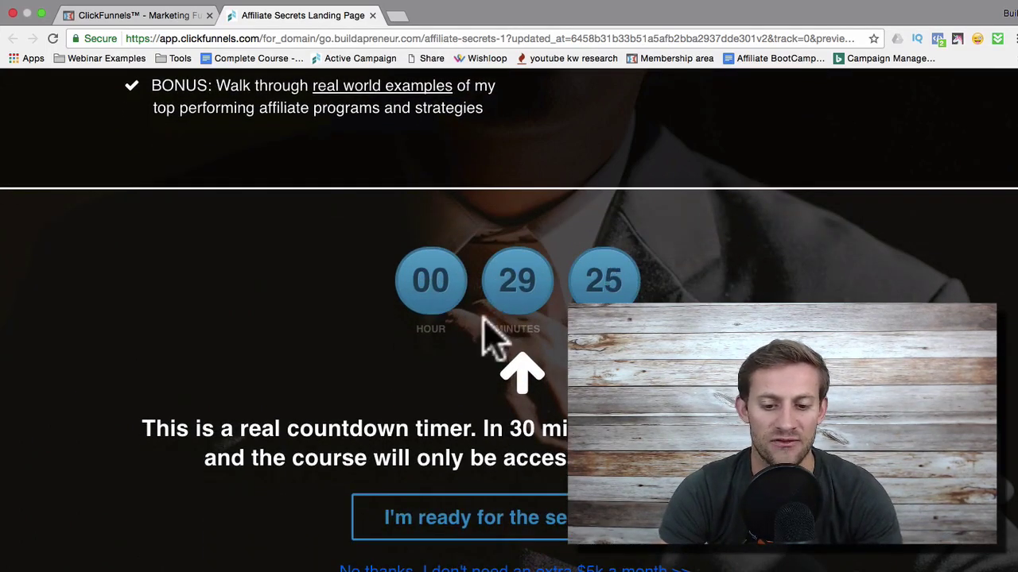
{"action": "scroll", "coordinate": [512, 349], "scroll_direction": "down", "scroll_amount": 4}
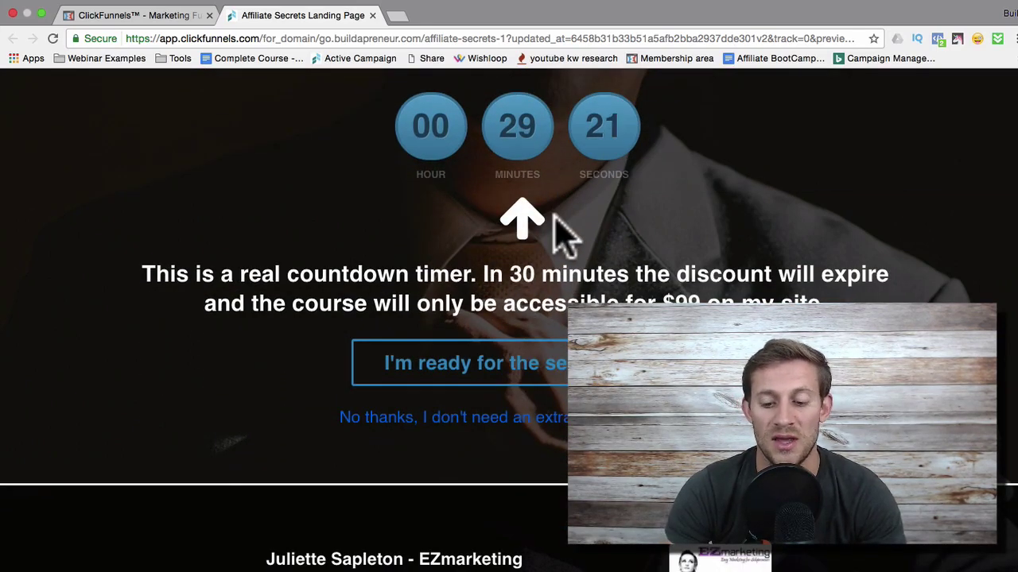
{"action": "scroll", "coordinate": [560, 234], "scroll_direction": "down", "scroll_amount": 1}
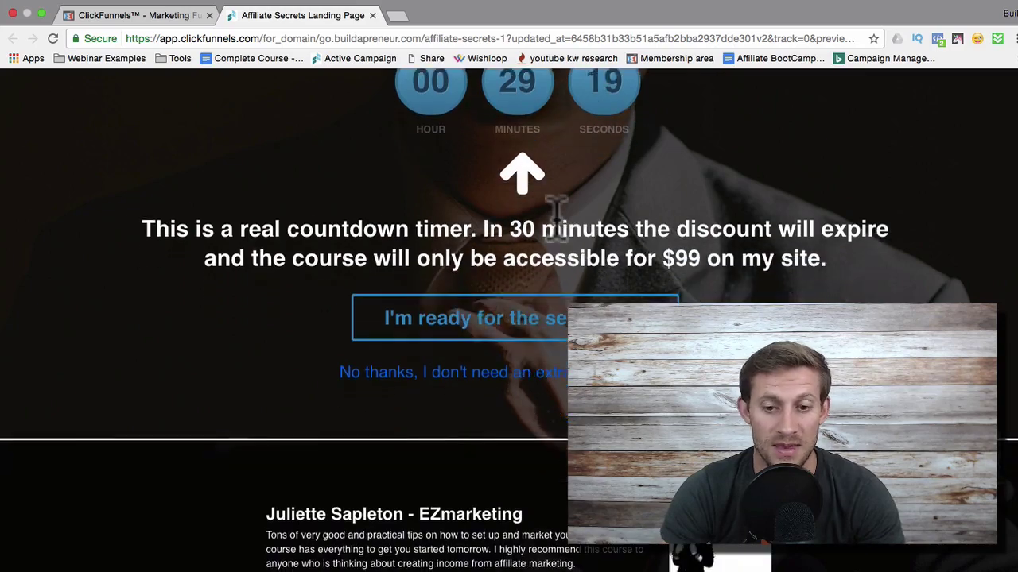
{"action": "scroll", "coordinate": [561, 222], "scroll_direction": "down", "scroll_amount": 9}
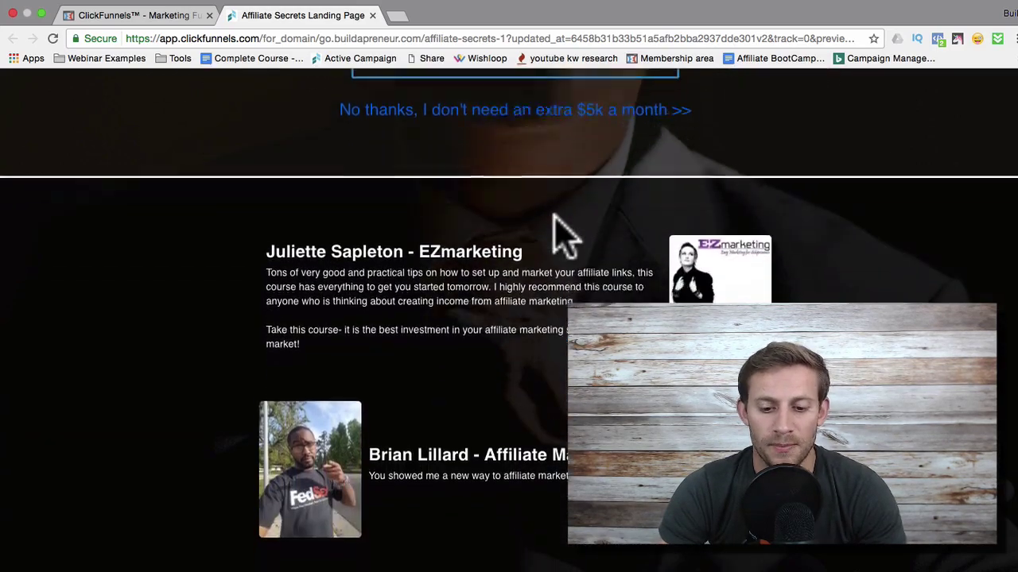
{"action": "scroll", "coordinate": [426, 276], "scroll_direction": "down", "scroll_amount": 10}
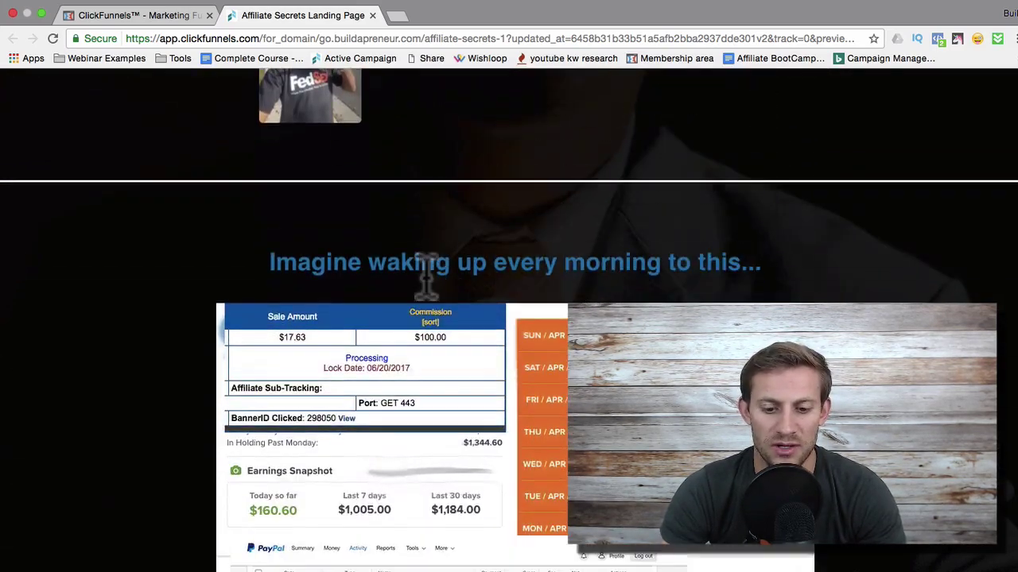
{"action": "scroll", "coordinate": [426, 276], "scroll_direction": "down", "scroll_amount": 11}
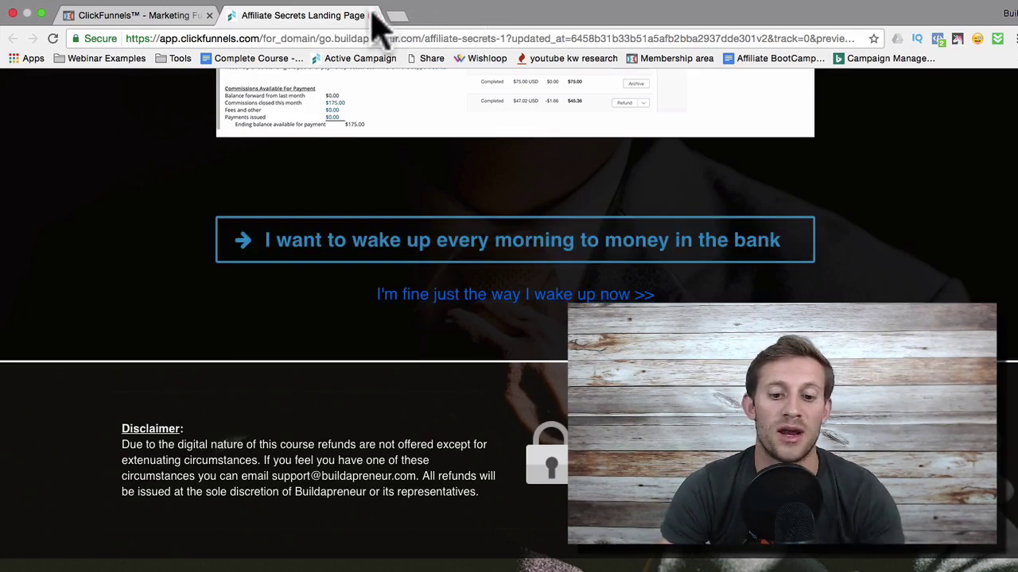
{"action": "left_click", "coordinate": [372, 16]}
View the Membership Area Upsell step, preview the Facebook Group Invite page and close the preview
{"action": "left_click", "coordinate": [210, 382]}
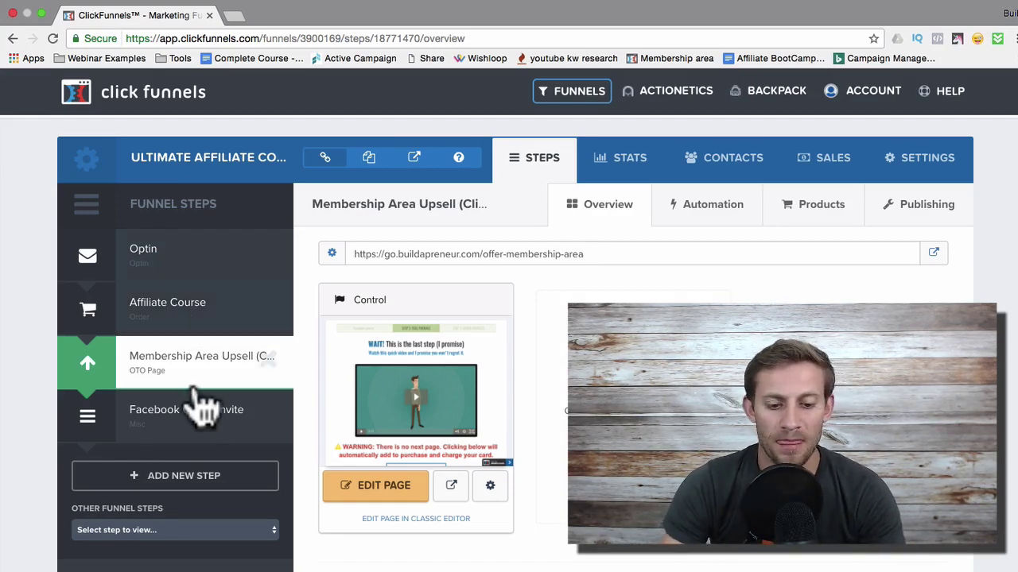
{"action": "left_click", "coordinate": [185, 429]}
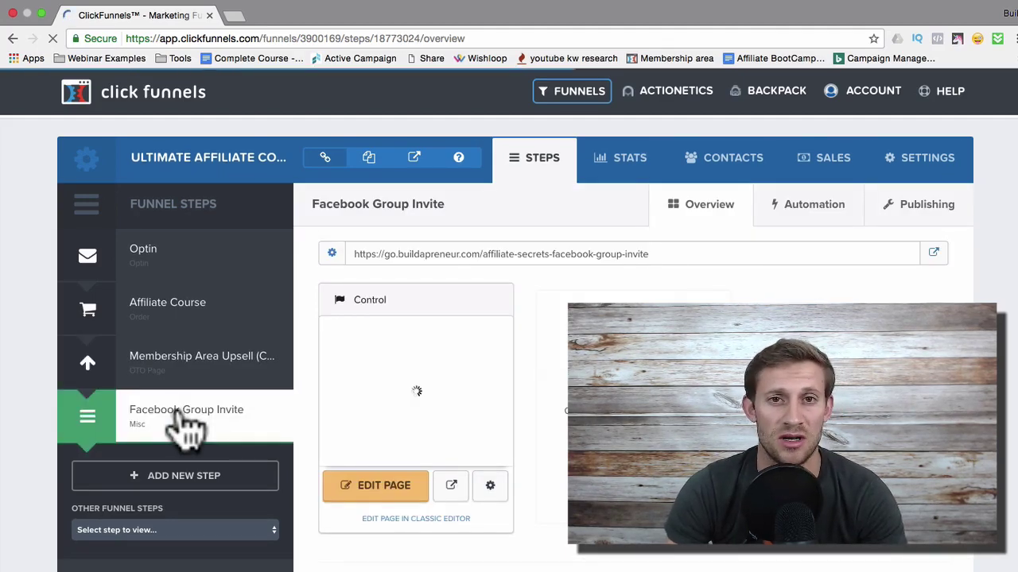
{"action": "left_click", "coordinate": [451, 486]}
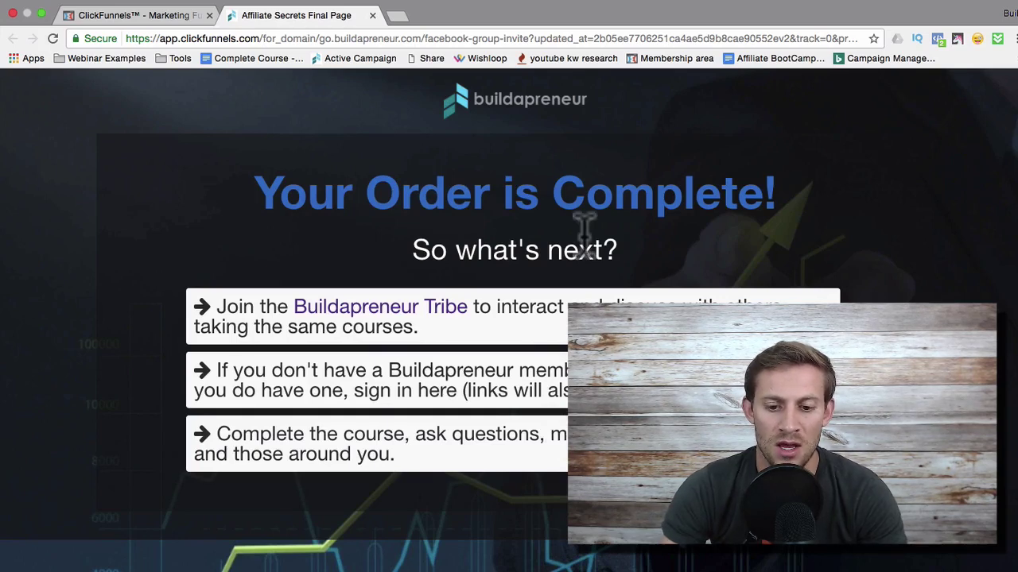
{"action": "left_click", "coordinate": [372, 15]}
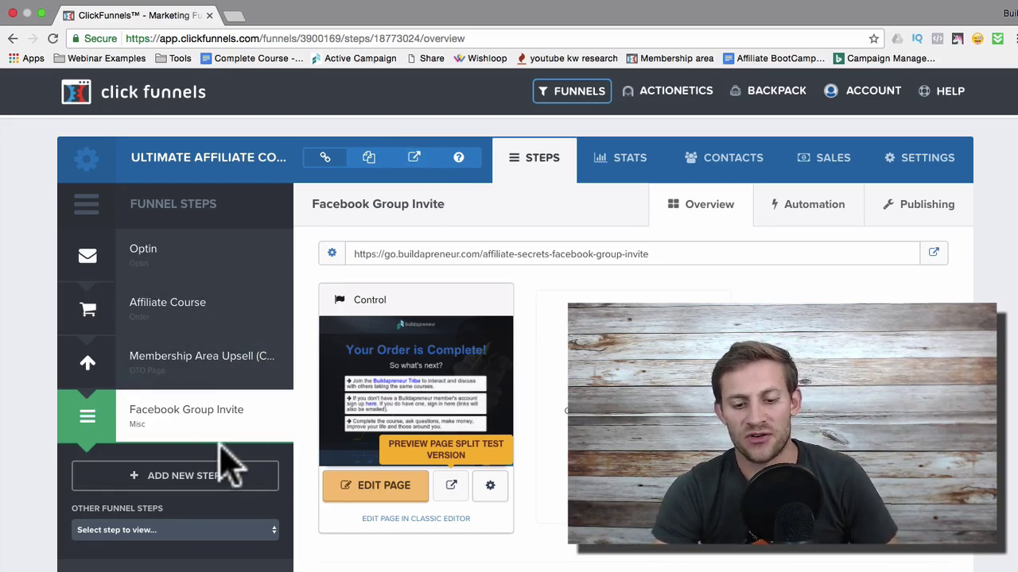
Add a new funnel step named "test" with the path "test"
{"action": "left_click", "coordinate": [193, 481]}
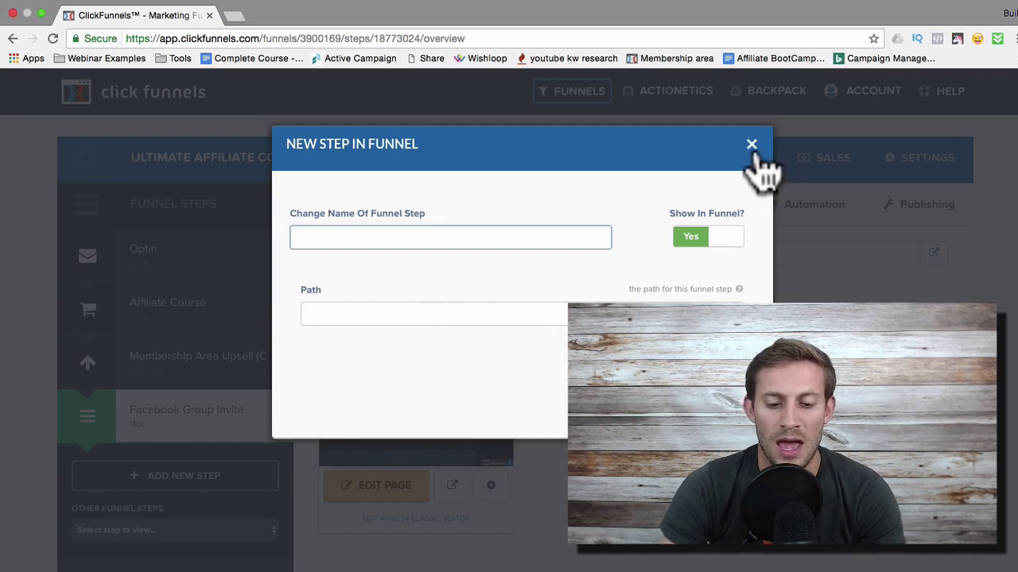
{"action": "type", "text": "test"}
{"action": "key", "text": "Tab"}
{"action": "left_click", "coordinate": [546, 318]}
{"action": "type", "text": "test"}
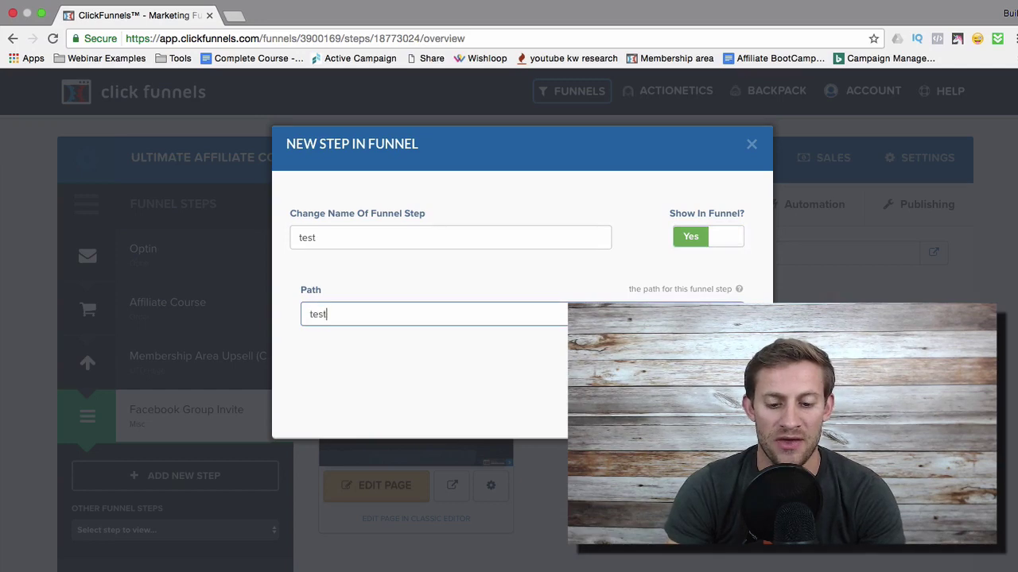
{"action": "left_click_drag", "start_coordinate": [260, 39], "coordinate": [456, 62]}
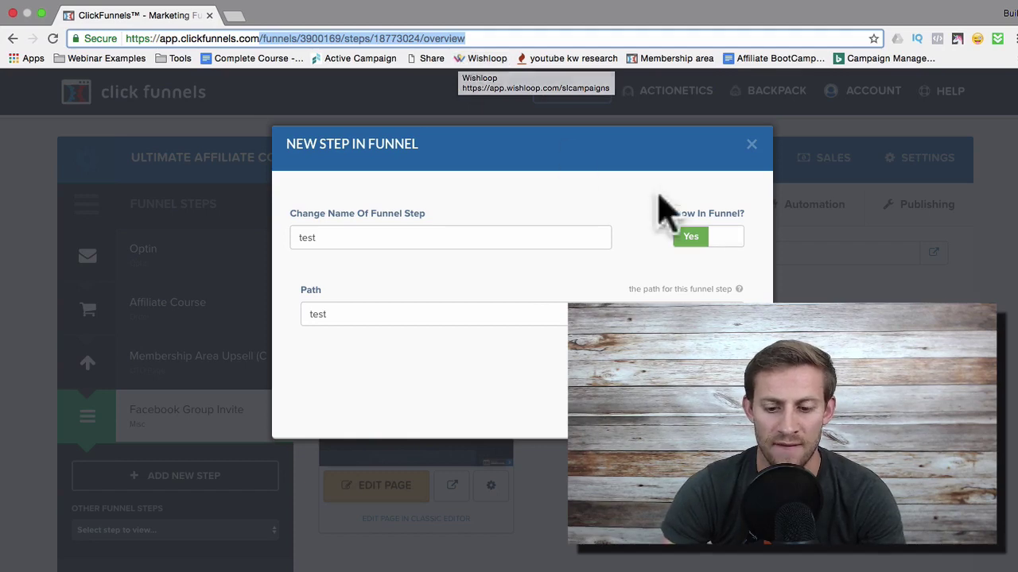
{"action": "key", "text": "Return"}
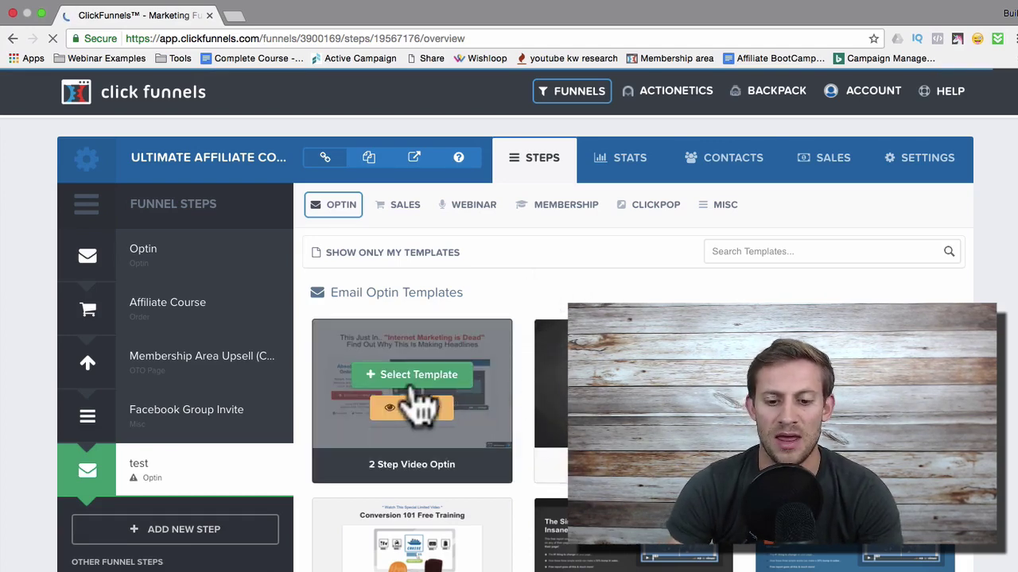
Apply the 2 Step Video Optin template to the test step and open its page for editing
{"action": "left_click", "coordinate": [423, 376]}
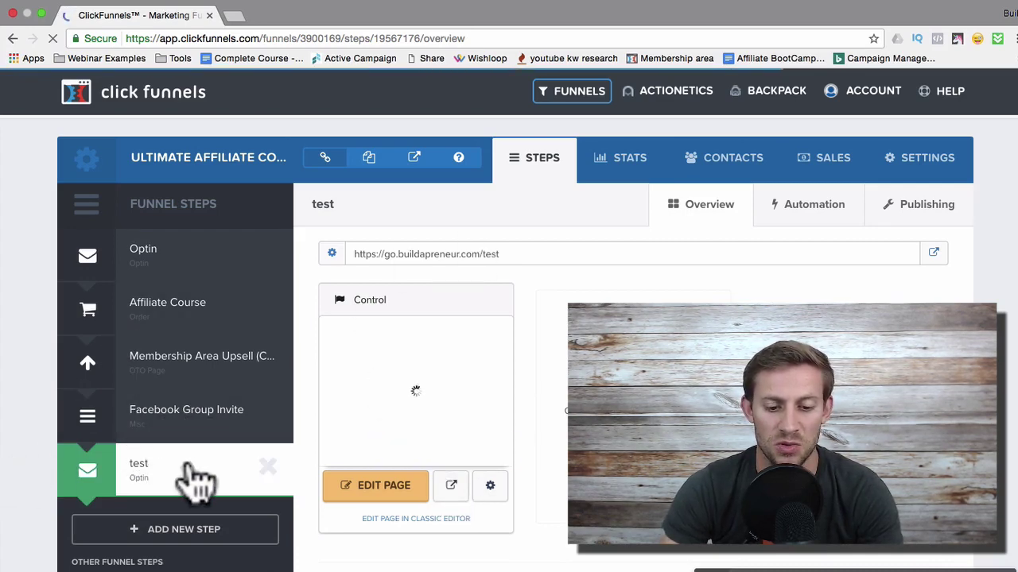
{"action": "left_click", "coordinate": [380, 507]}
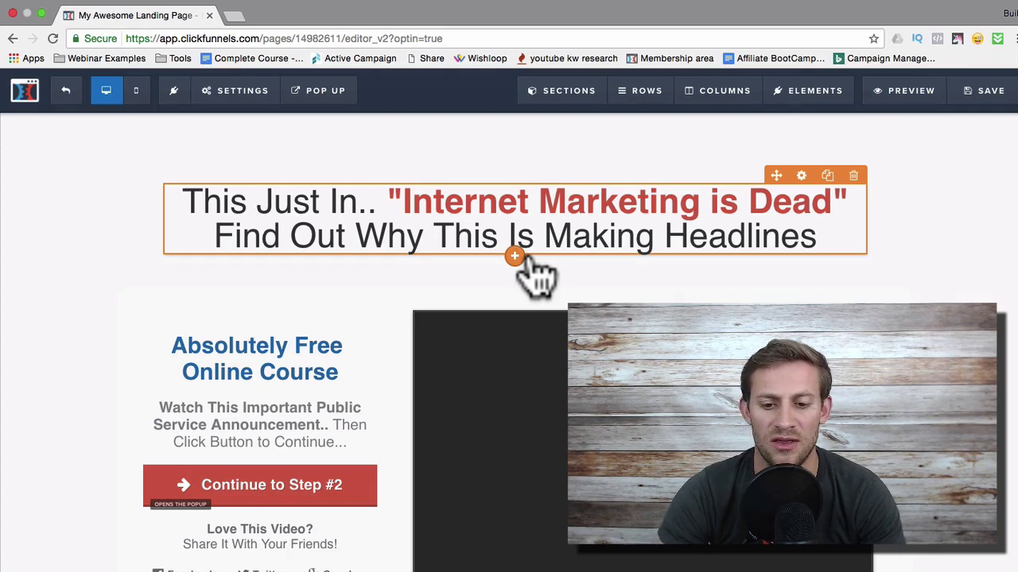
Replace the word "Marketing" in the landing page headline with "selling"
{"action": "left_click", "coordinate": [572, 231]}
{"action": "double_click", "coordinate": [577, 208]}
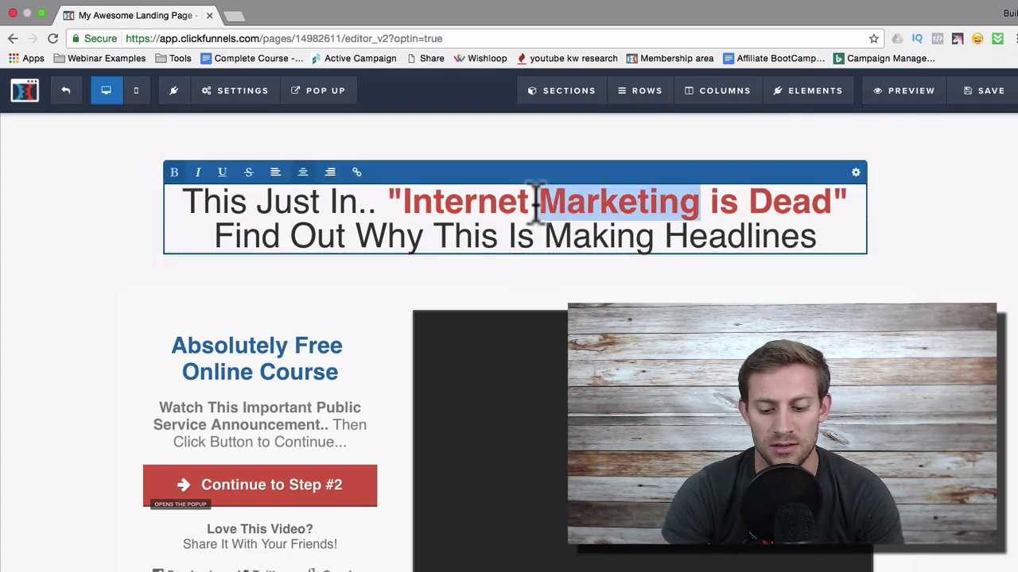
{"action": "type", "text": "selling"}
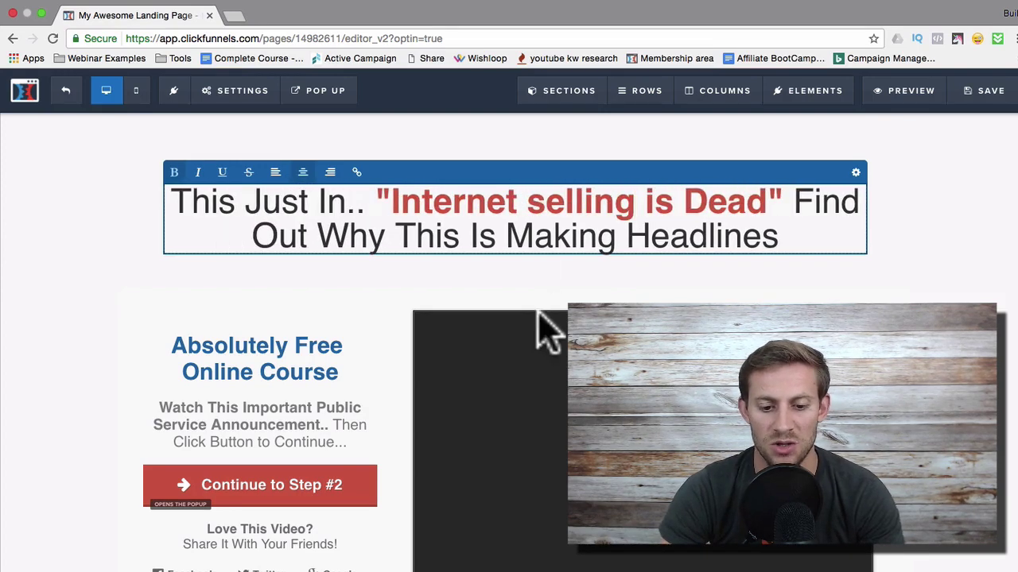
Apply the Light Button theme to the "Continue to Step #2" button
{"action": "left_click", "coordinate": [310, 509]}
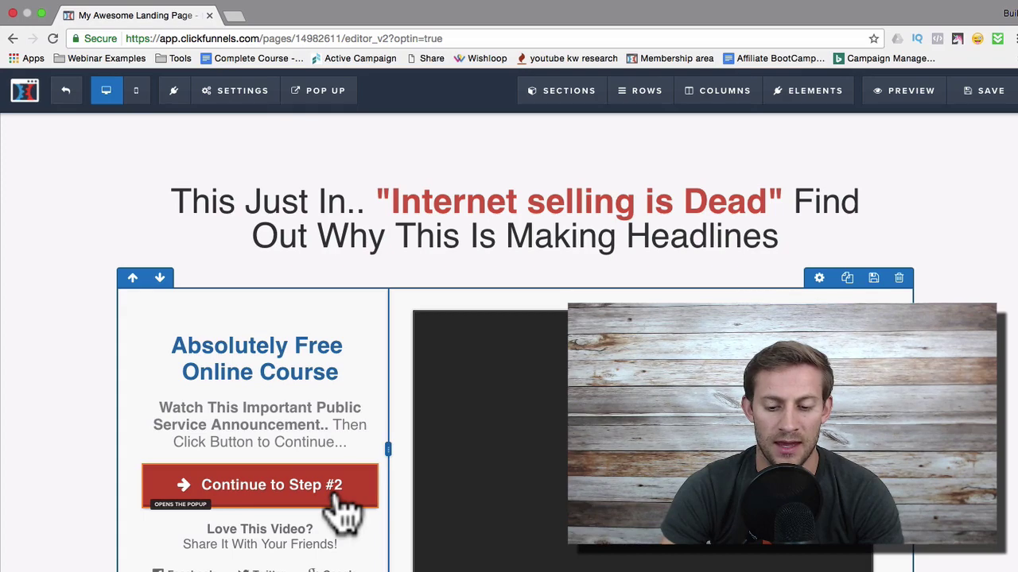
{"action": "scroll", "coordinate": [499, 470], "scroll_direction": "down", "scroll_amount": 2}
{"action": "mouse_move", "coordinate": [318, 443]}
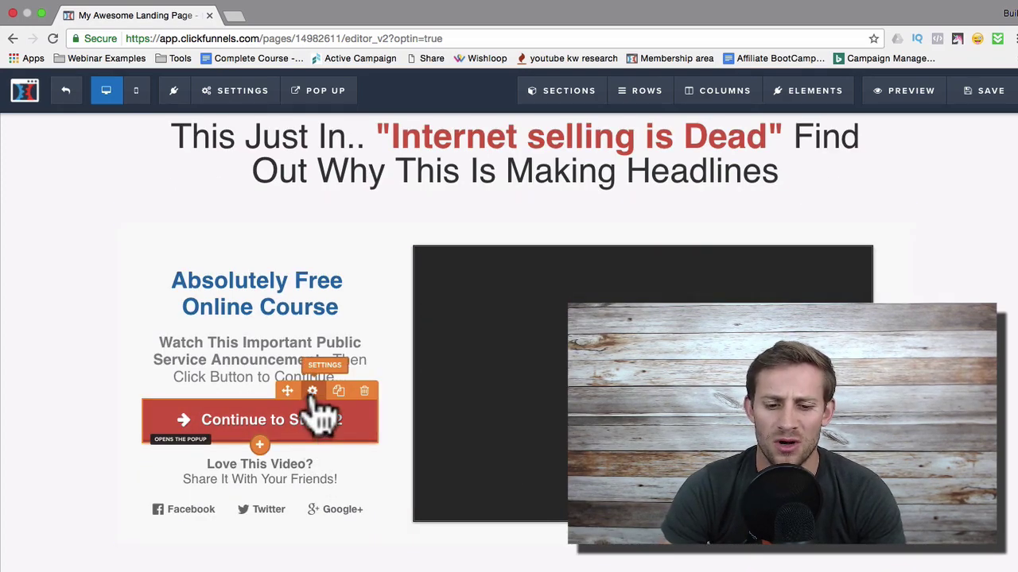
{"action": "left_click", "coordinate": [313, 392]}
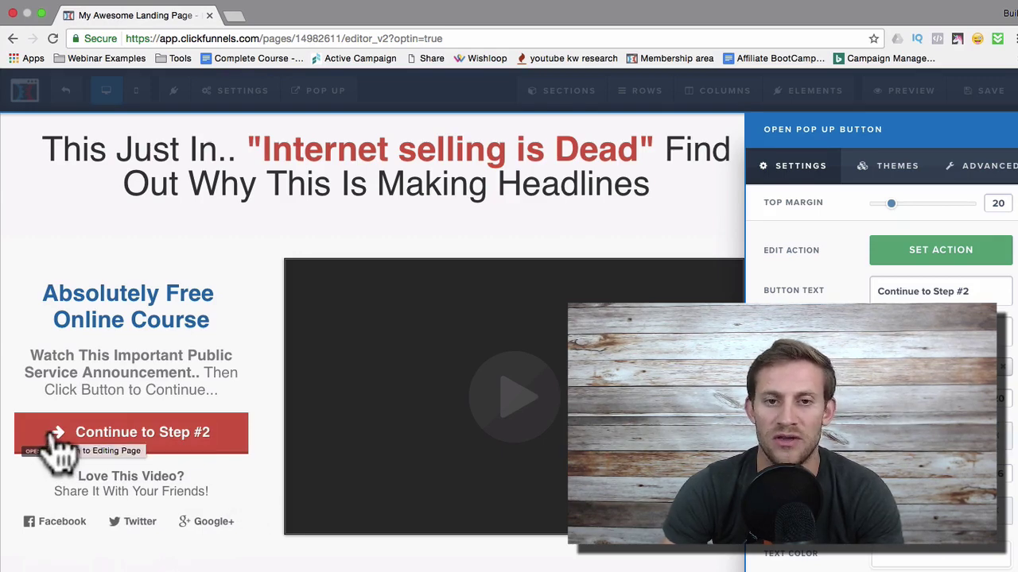
{"action": "left_click", "coordinate": [892, 166]}
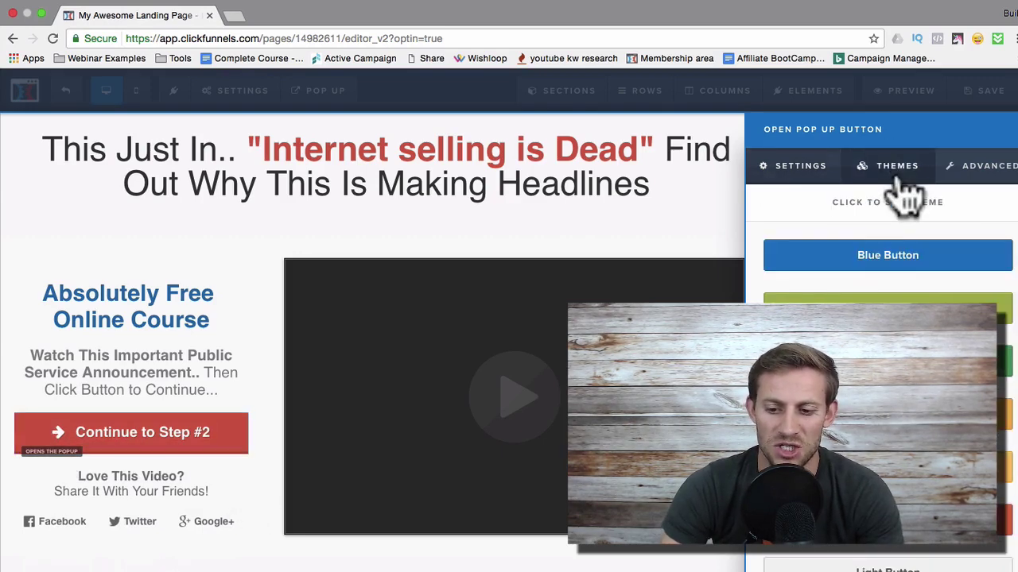
{"action": "left_click", "coordinate": [863, 556]}
{"action": "left_click", "coordinate": [432, 504]}
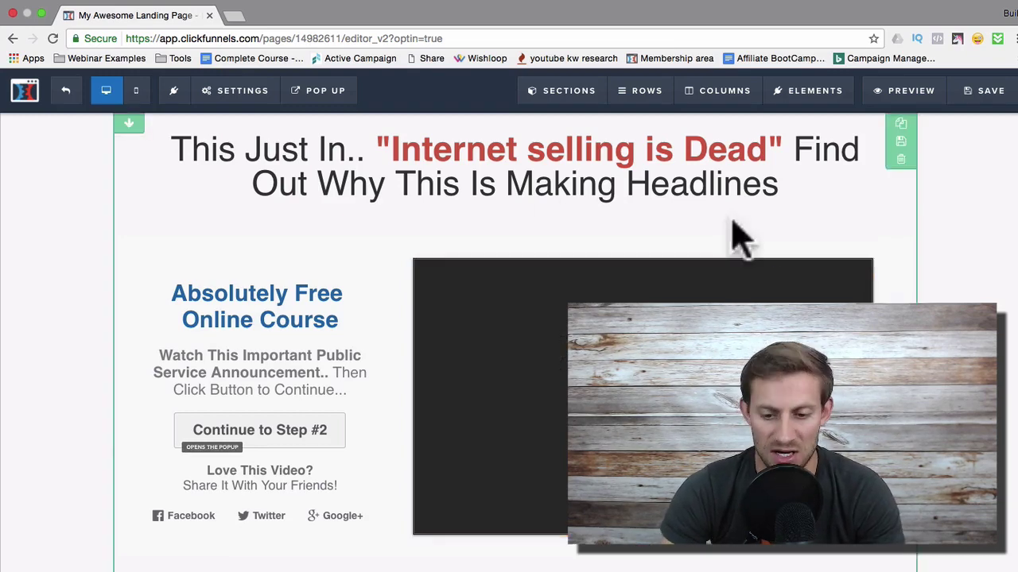
View the landing page video's settings, select its Vimeo URL and close the settings
{"action": "left_click", "coordinate": [662, 301]}
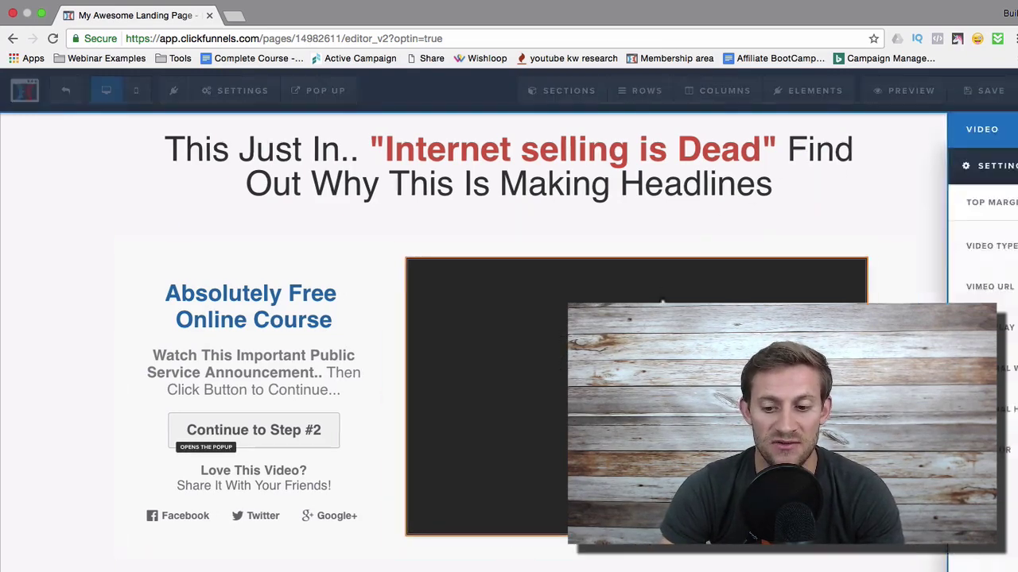
{"action": "triple_click", "coordinate": [917, 287]}
{"action": "triple_click", "coordinate": [916, 288]}
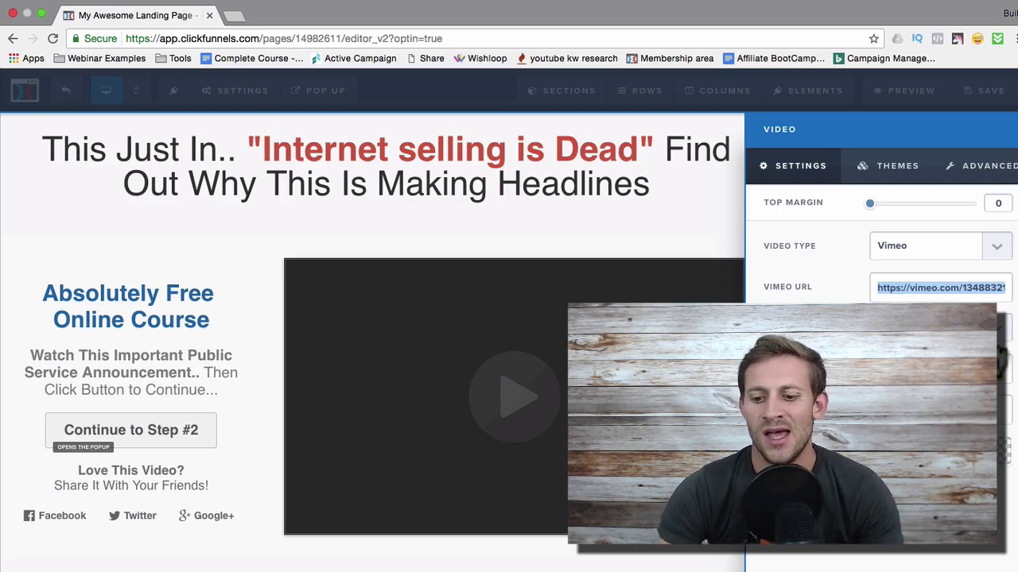
{"action": "left_click", "coordinate": [652, 284]}
Add a progress bar element below the landing page headline and set its text to "almost done"
{"action": "scroll", "coordinate": [654, 280], "scroll_direction": "up", "scroll_amount": 2}
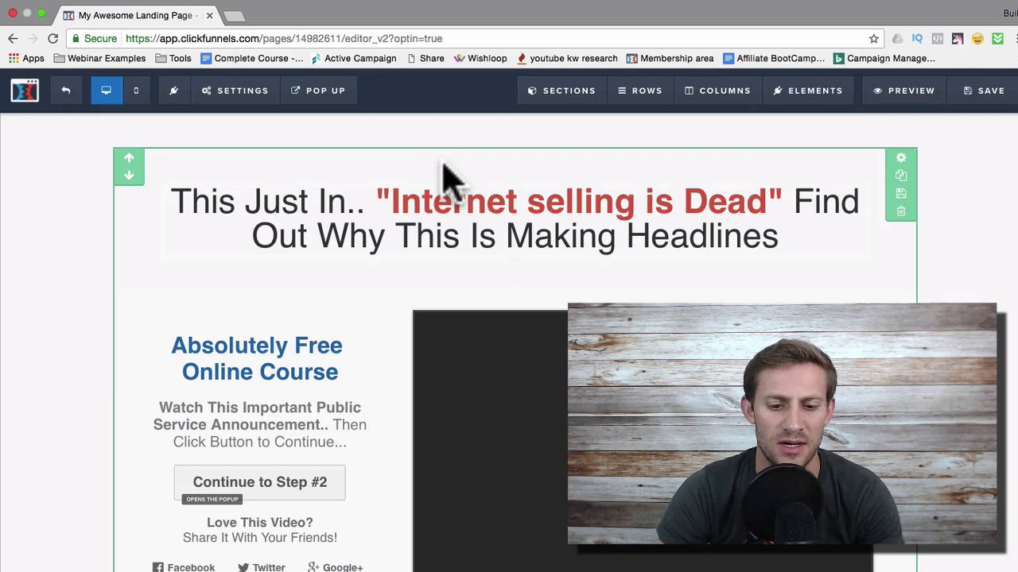
{"action": "scroll", "coordinate": [454, 272], "scroll_direction": "down", "scroll_amount": 2}
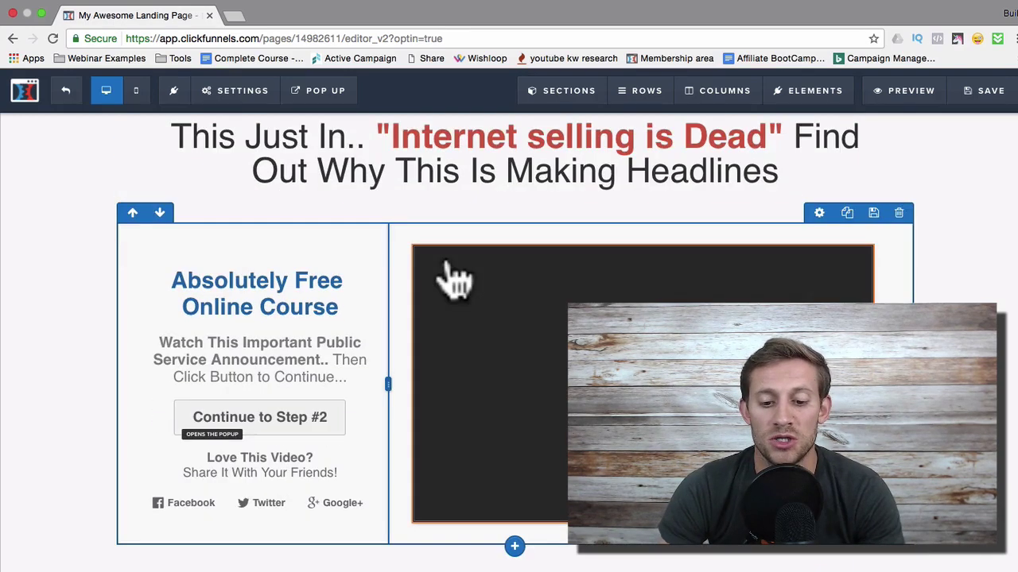
{"action": "scroll", "coordinate": [454, 278], "scroll_direction": "up", "scroll_amount": 2}
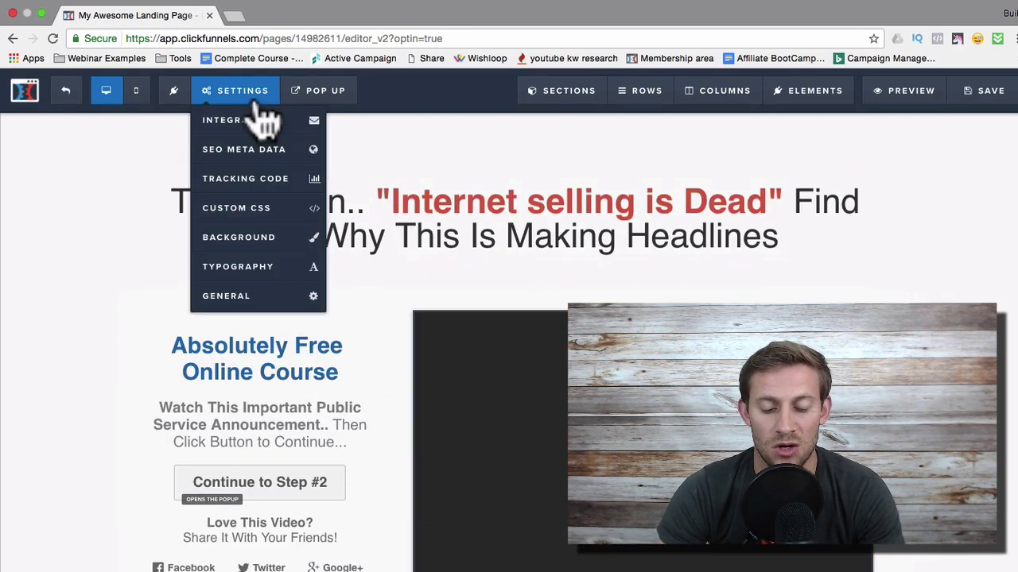
{"action": "left_click", "coordinate": [515, 260]}
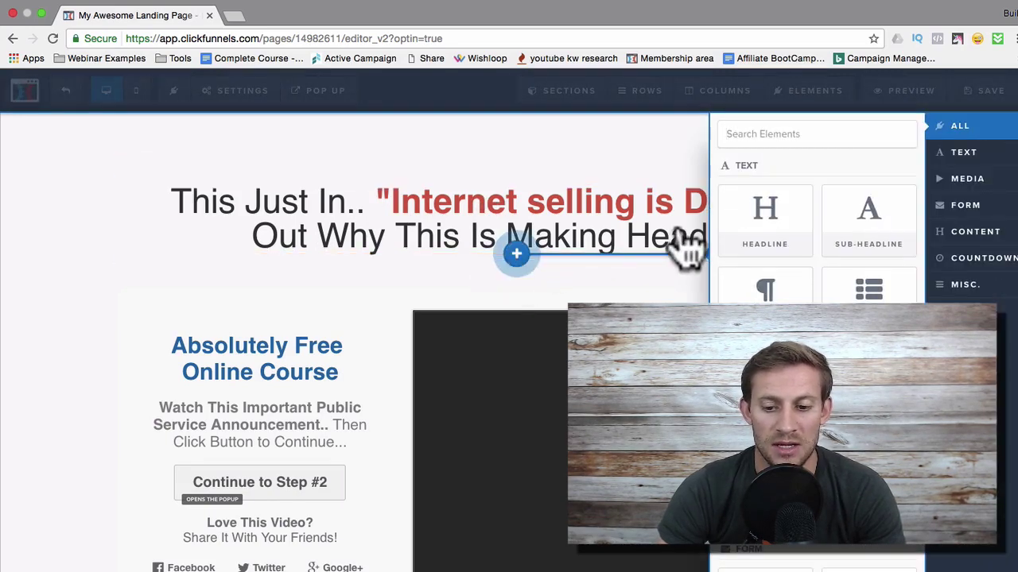
{"action": "scroll", "coordinate": [816, 207], "scroll_direction": "down", "scroll_amount": 3}
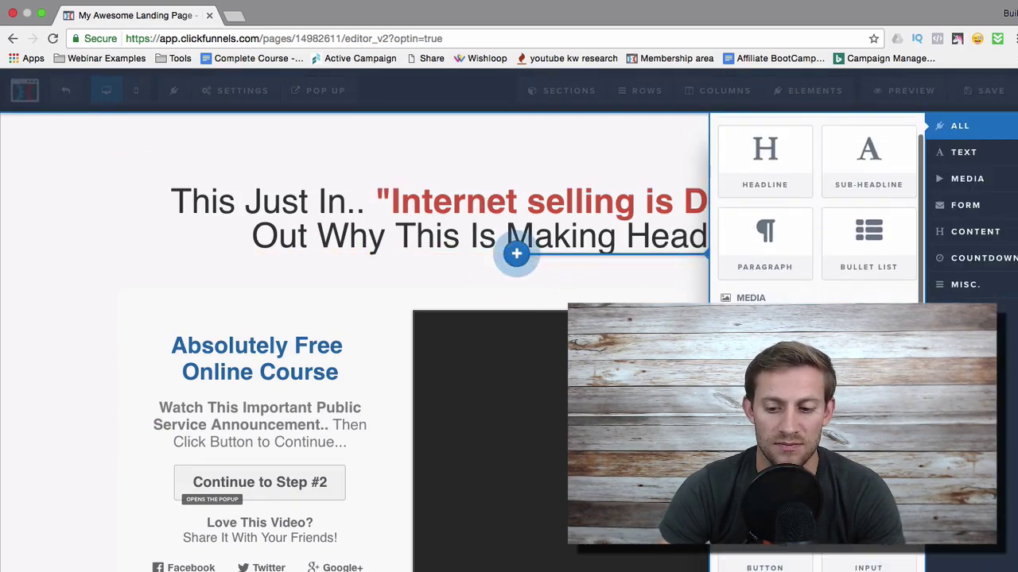
{"action": "scroll", "coordinate": [816, 207], "scroll_direction": "down", "scroll_amount": 4}
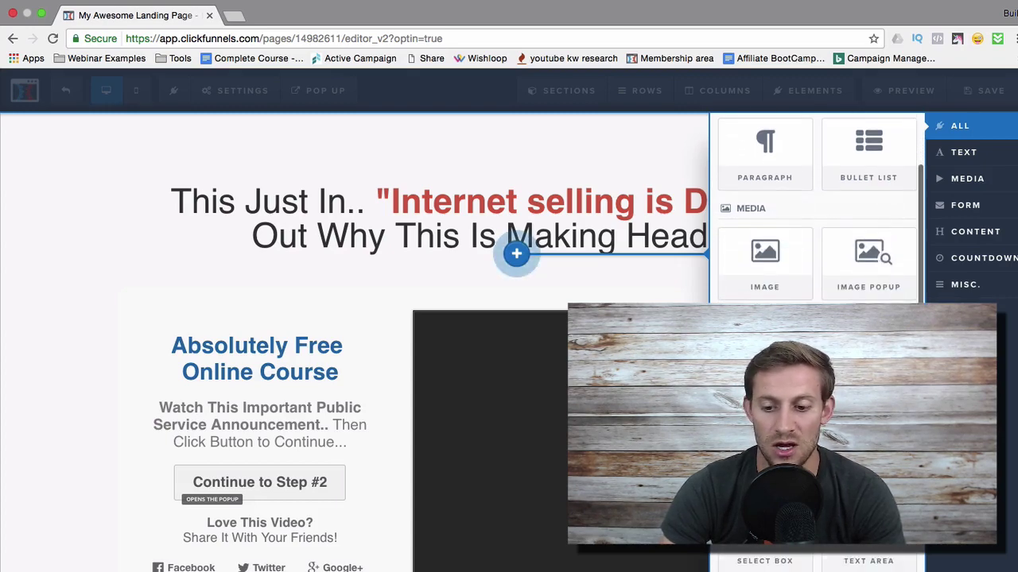
{"action": "scroll", "coordinate": [782, 164], "scroll_direction": "down", "scroll_amount": 5}
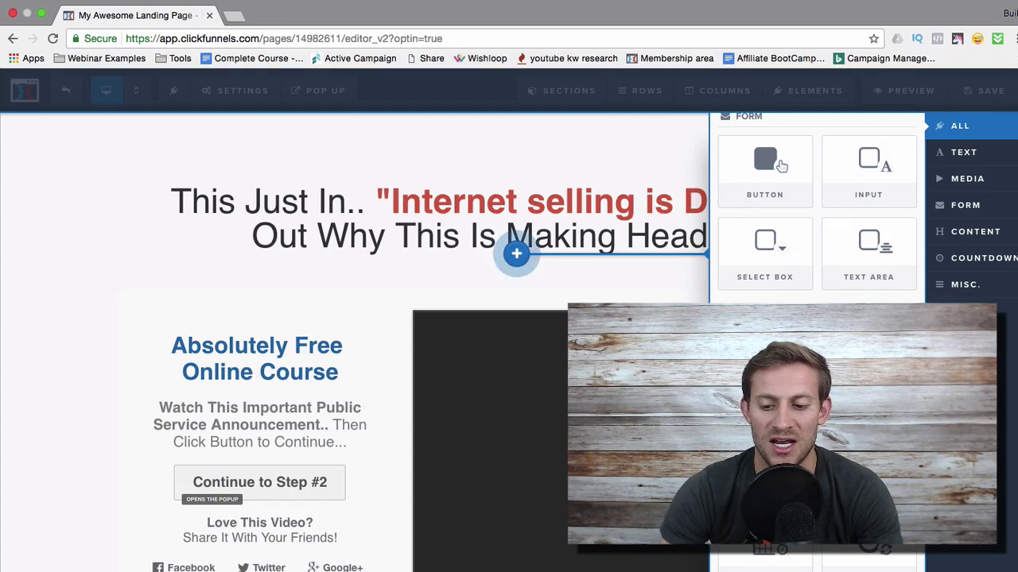
{"action": "scroll", "coordinate": [781, 165], "scroll_direction": "down", "scroll_amount": 3}
{"action": "scroll", "coordinate": [816, 206], "scroll_direction": "down", "scroll_amount": 3}
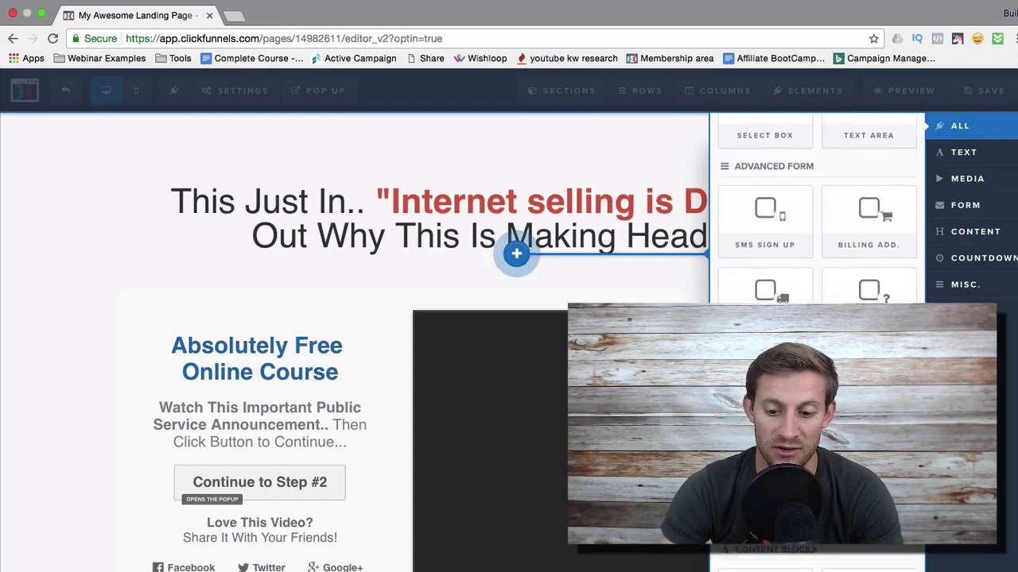
{"action": "scroll", "coordinate": [817, 207], "scroll_direction": "down", "scroll_amount": 3}
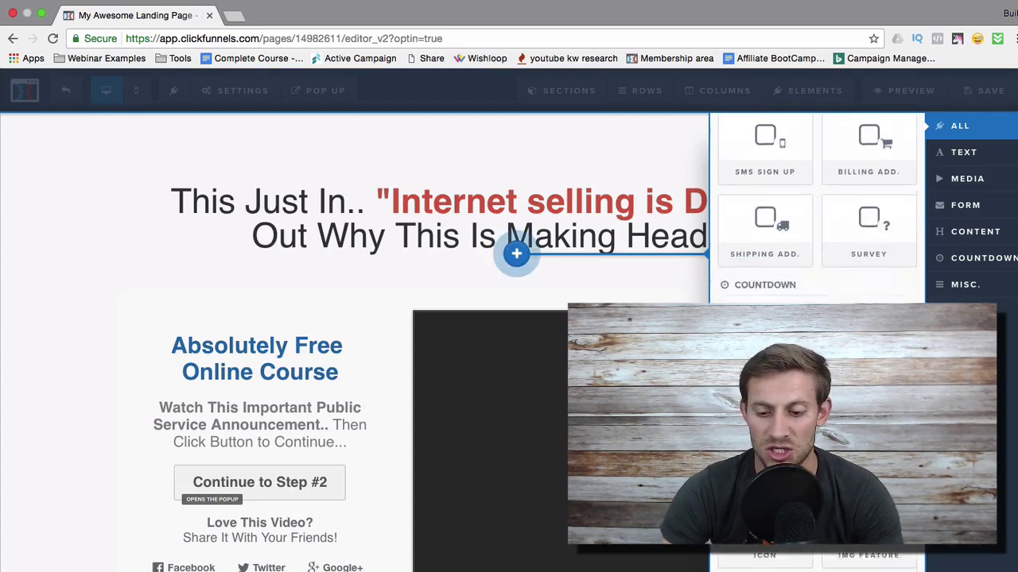
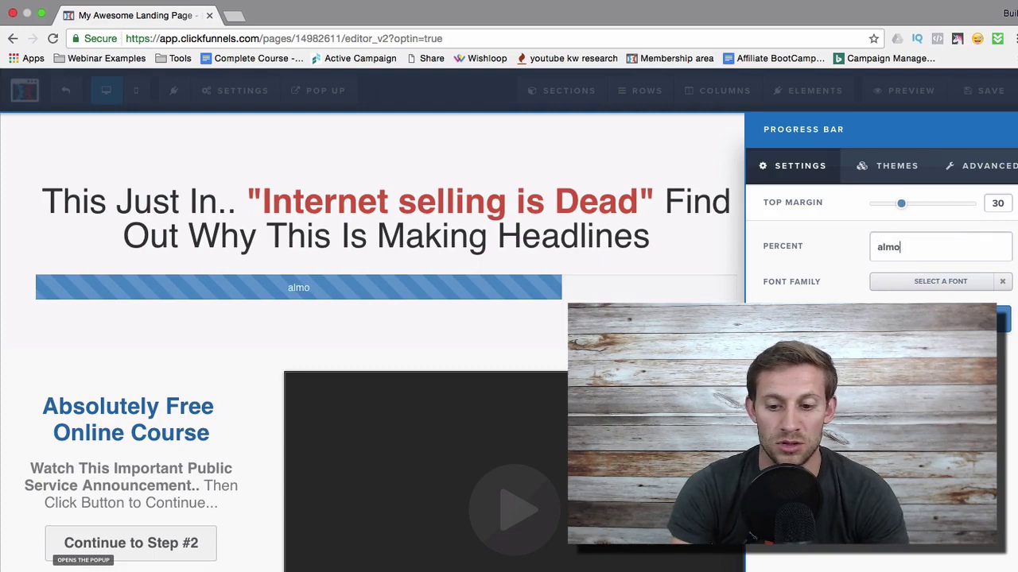
{"action": "left_click", "coordinate": [478, 355]}
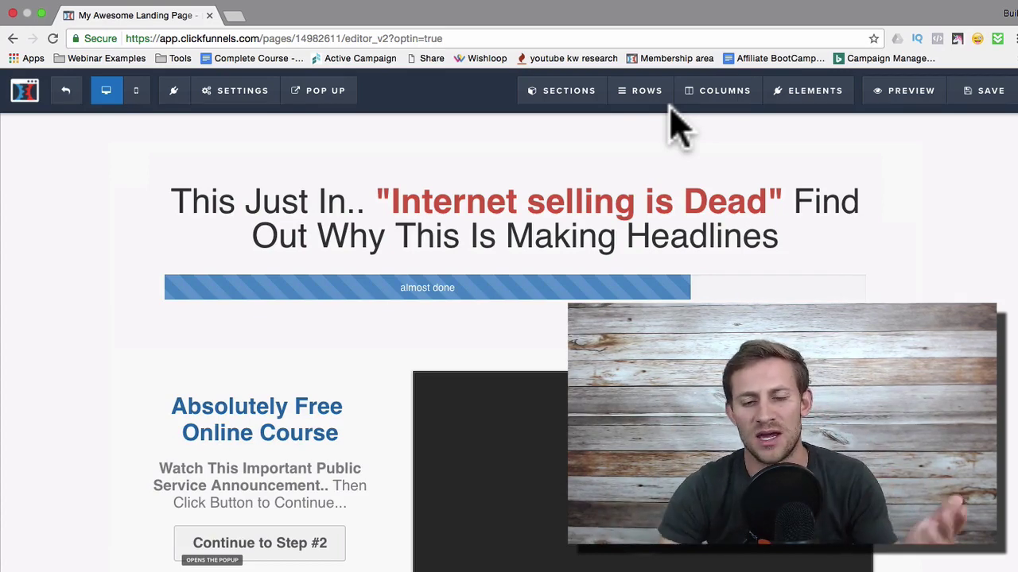
Open go.zygote.com in a new browser tab
{"action": "mouse_move", "coordinate": [322, 6]}
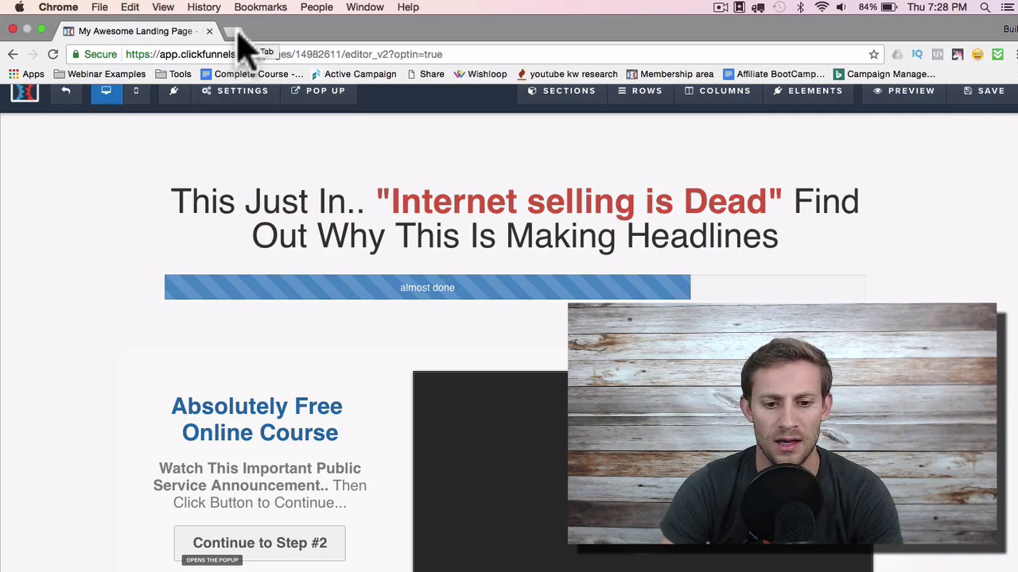
{"action": "scroll", "coordinate": [466, 257], "scroll_direction": "down", "scroll_amount": 3}
{"action": "scroll", "coordinate": [545, 205], "scroll_direction": "up", "scroll_amount": 3}
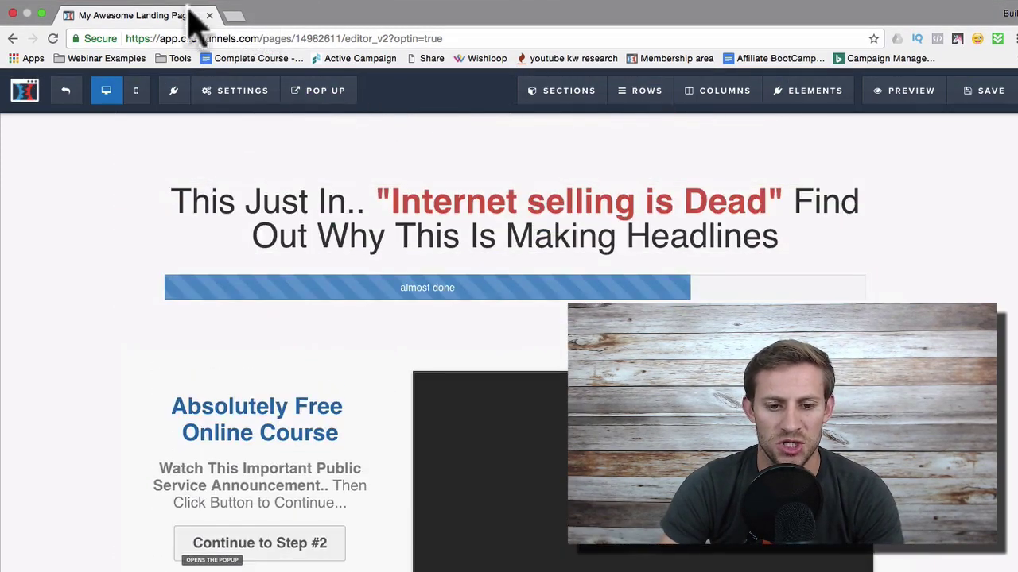
{"action": "left_click", "coordinate": [231, 16]}
{"action": "type", "text": "go.zy"}
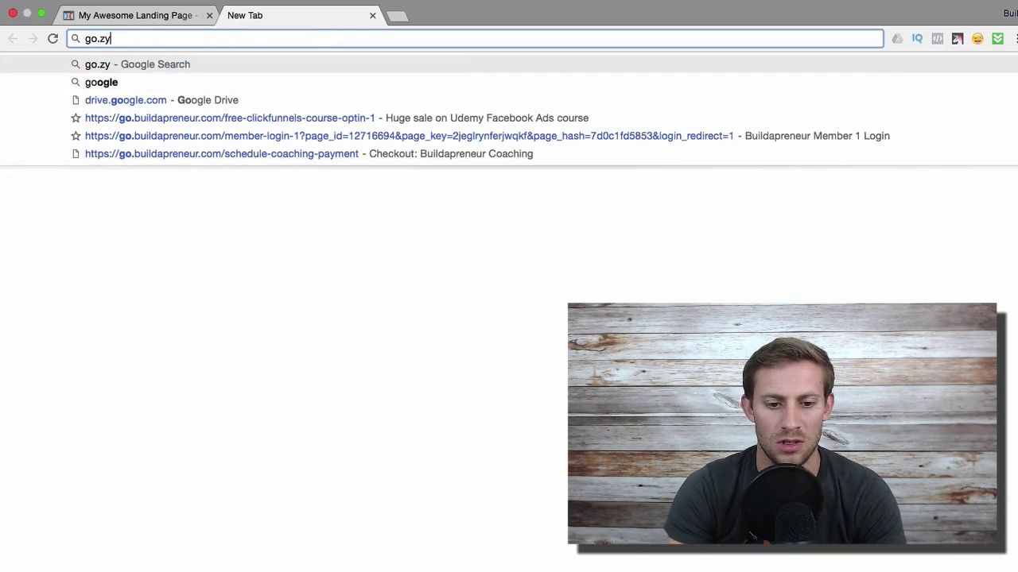
{"action": "type", "text": "gote.com"}
{"action": "key", "text": "Return"}
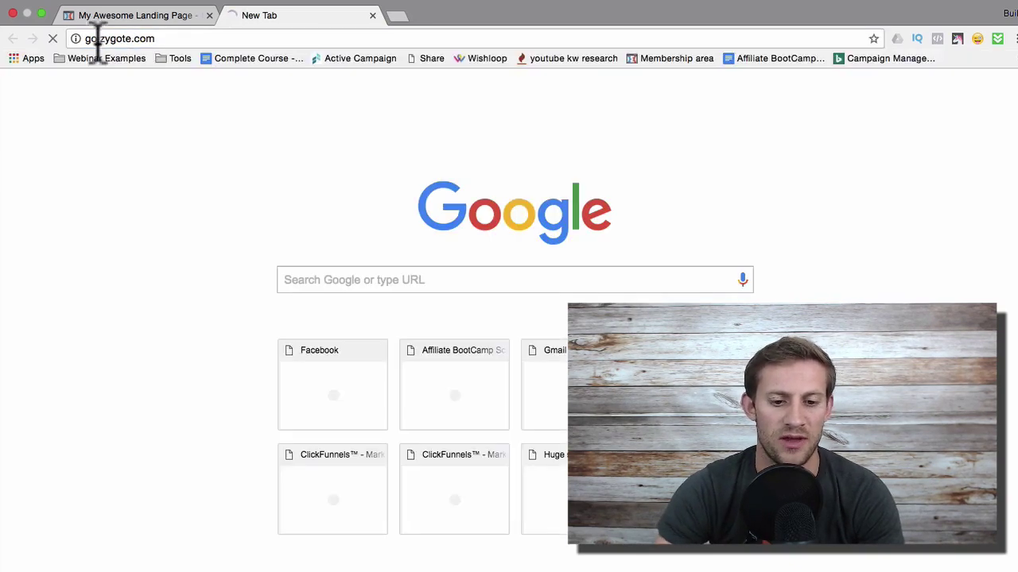
Replace the optin path in the Zygote page address with "virtual-reality" and load that page
{"action": "left_click", "coordinate": [238, 38]}
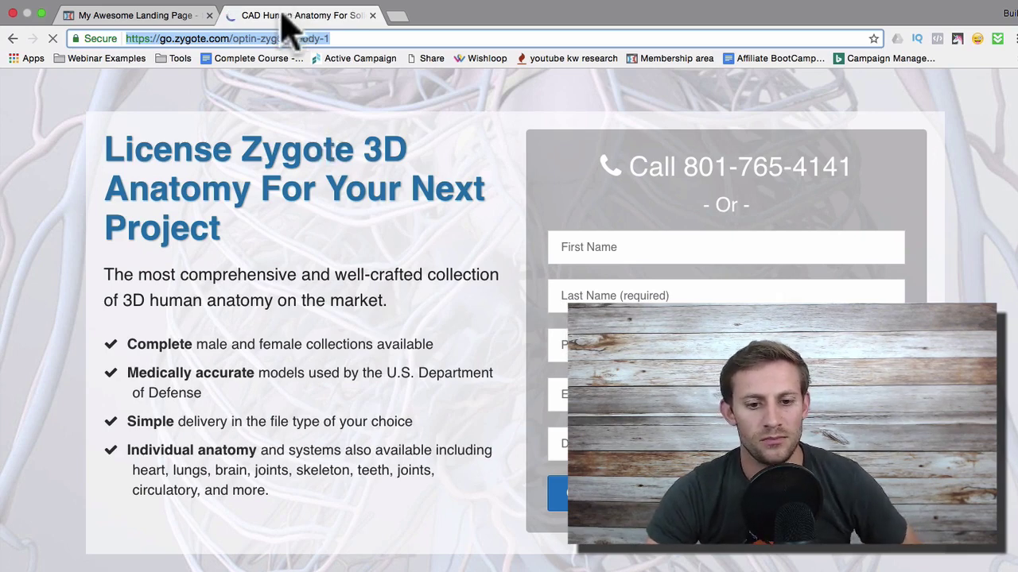
{"action": "left_click_drag", "start_coordinate": [232, 38], "coordinate": [427, 38]}
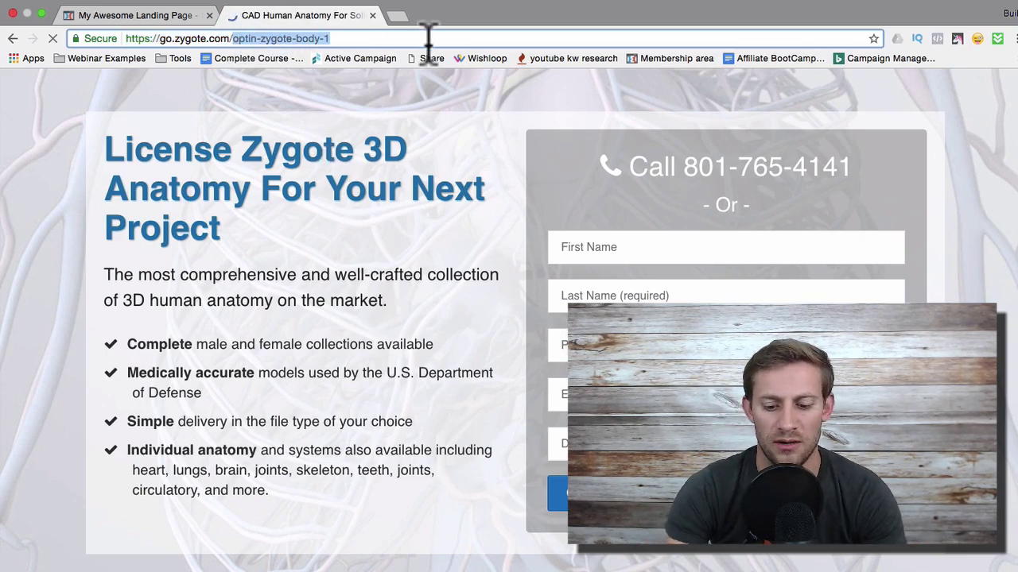
{"action": "type", "text": "virtual-reali"}
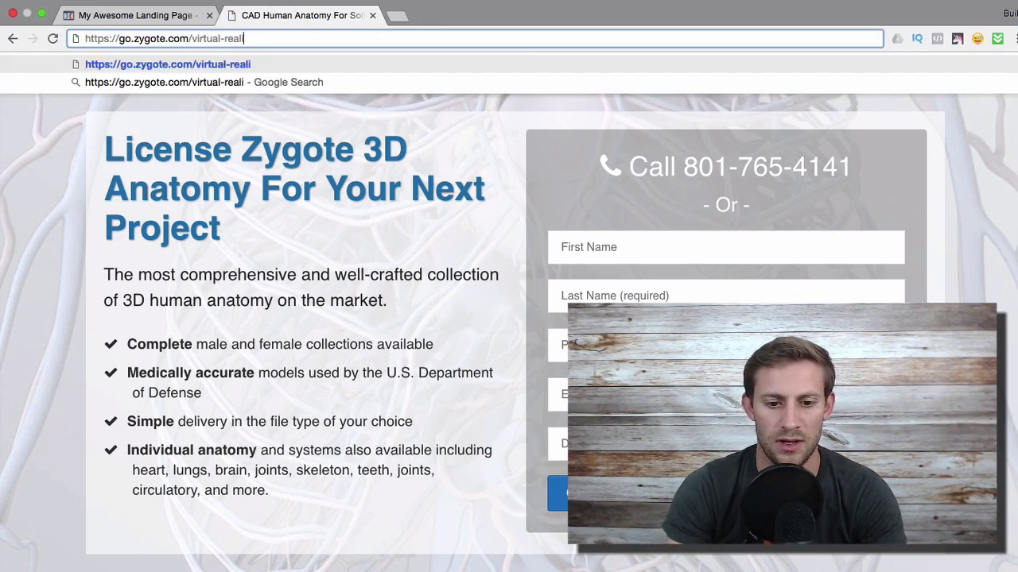
{"action": "type", "text": "ty"}
{"action": "key", "text": "Return"}
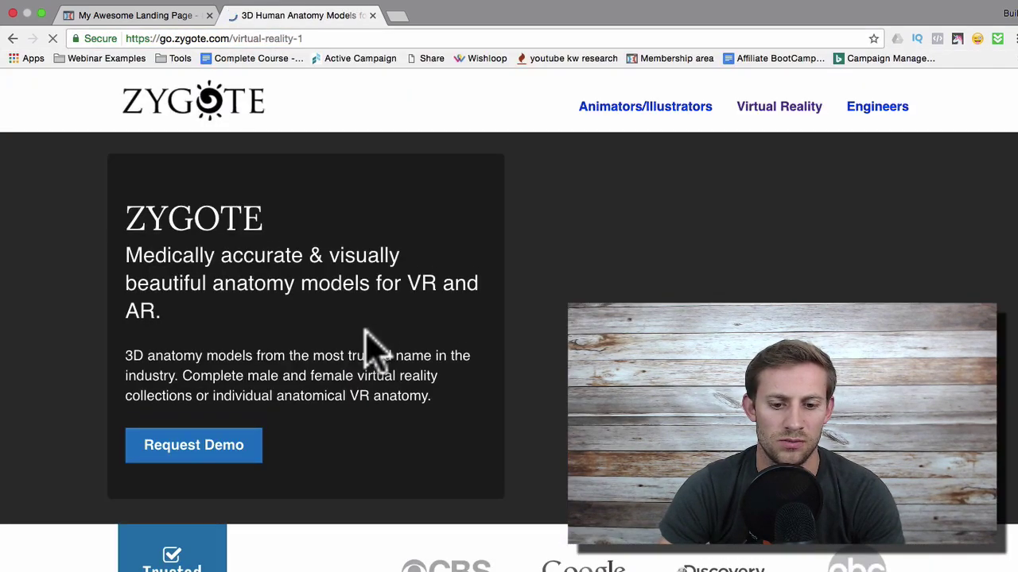
Examine the Zygote virtual reality page from its header and demo request banner down through its content sections
{"action": "scroll", "coordinate": [500, 370], "scroll_direction": "down", "scroll_amount": 2}
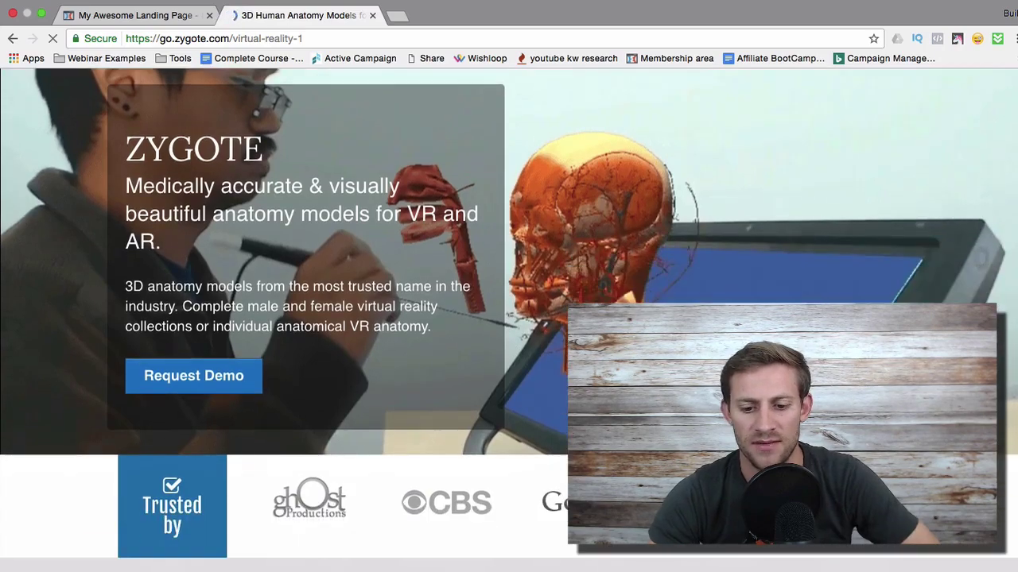
{"action": "scroll", "coordinate": [509, 318], "scroll_direction": "down", "scroll_amount": 15}
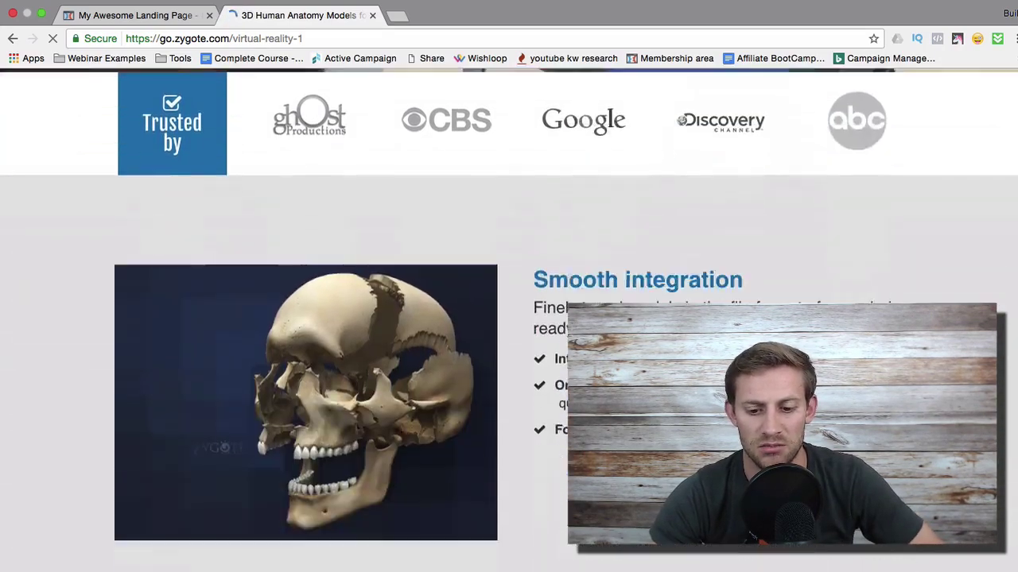
{"action": "scroll", "coordinate": [509, 318], "scroll_direction": "up", "scroll_amount": 15}
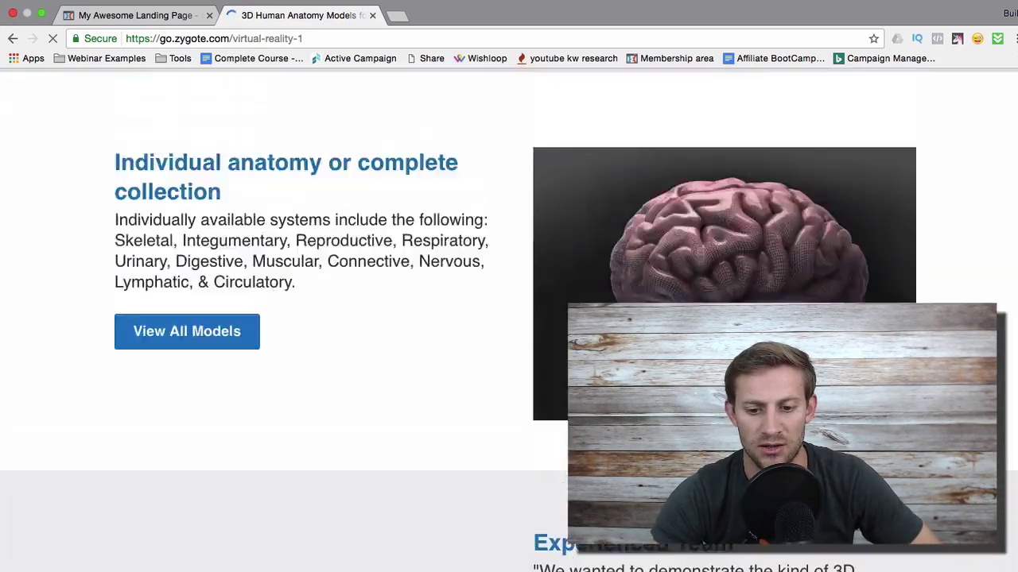
{"action": "scroll", "coordinate": [508, 318], "scroll_direction": "up", "scroll_amount": 3}
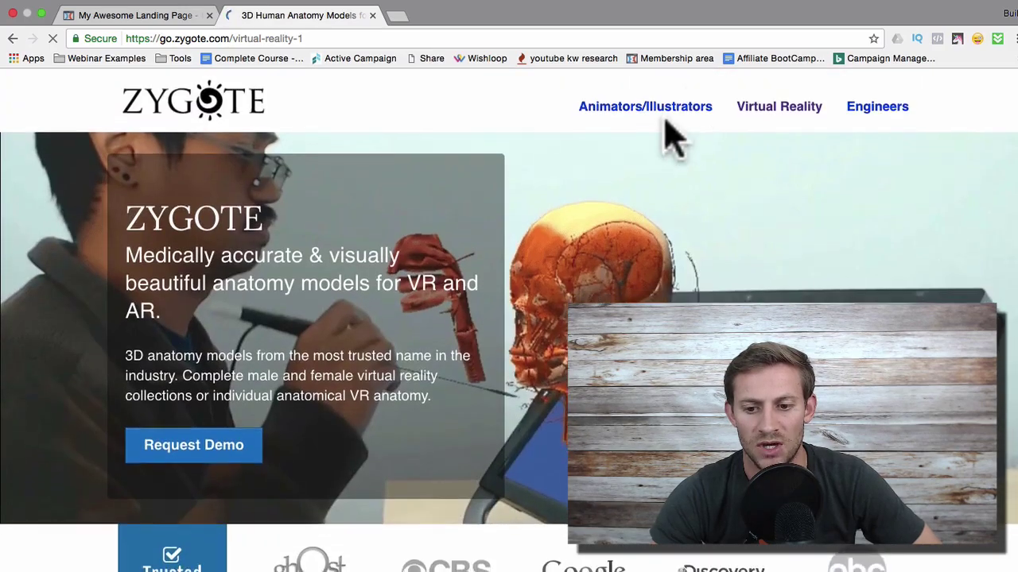
{"action": "scroll", "coordinate": [504, 272], "scroll_direction": "down", "scroll_amount": 3}
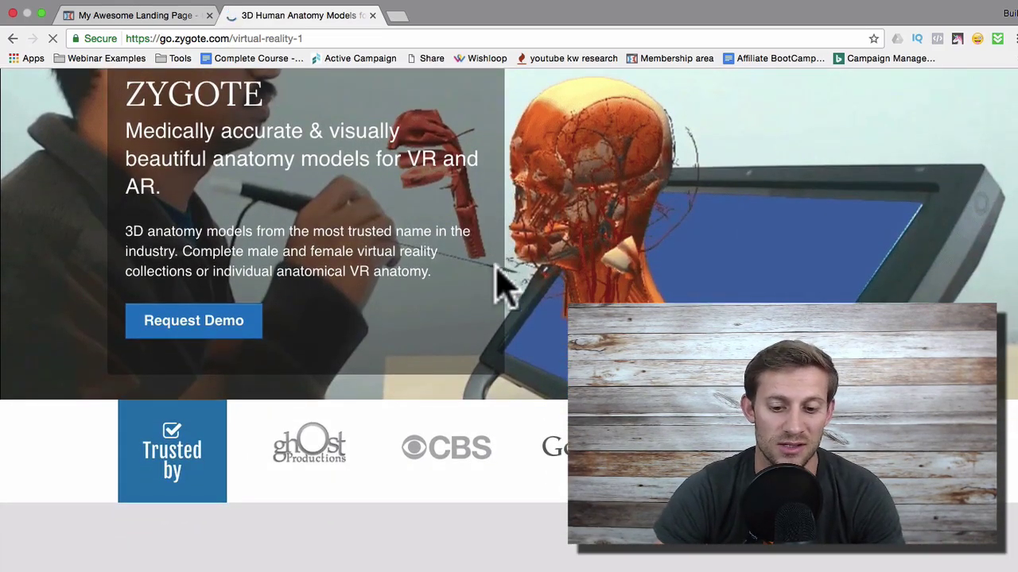
{"action": "scroll", "coordinate": [504, 282], "scroll_direction": "up", "scroll_amount": 3}
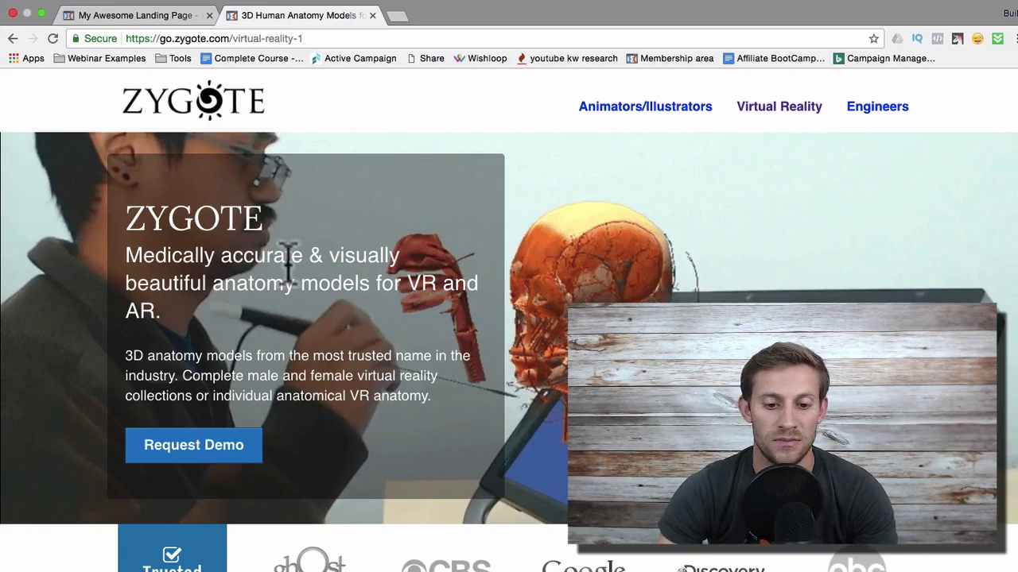
{"action": "scroll", "coordinate": [287, 271], "scroll_direction": "down", "scroll_amount": 2}
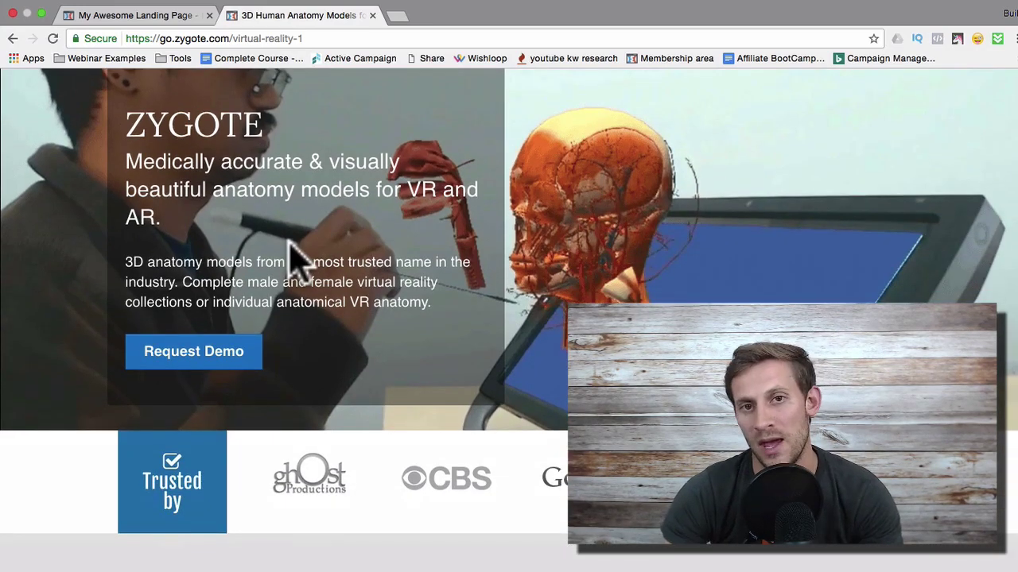
{"action": "scroll", "coordinate": [295, 259], "scroll_direction": "down", "scroll_amount": 3}
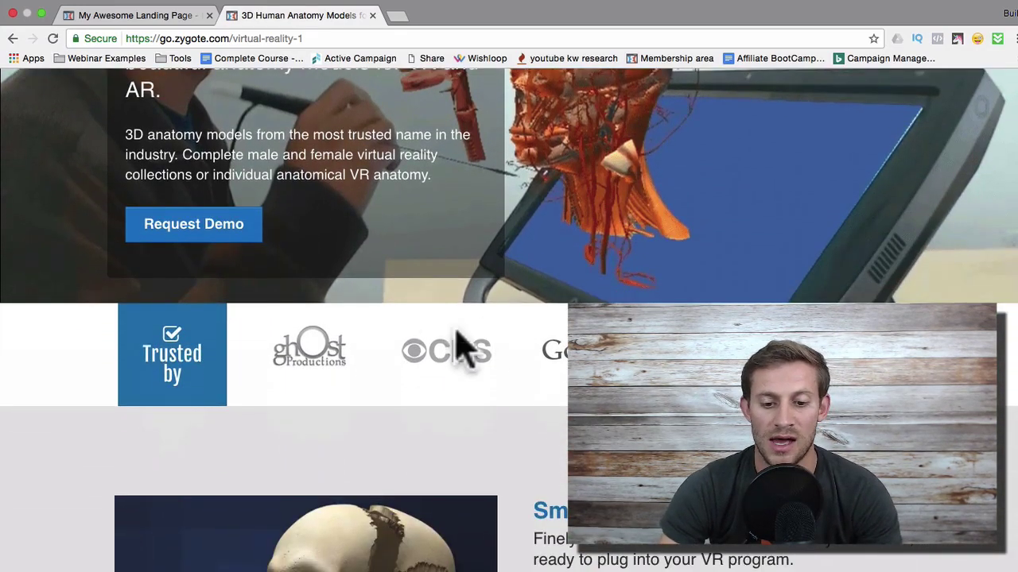
{"action": "scroll", "coordinate": [296, 258], "scroll_direction": "down", "scroll_amount": 5}
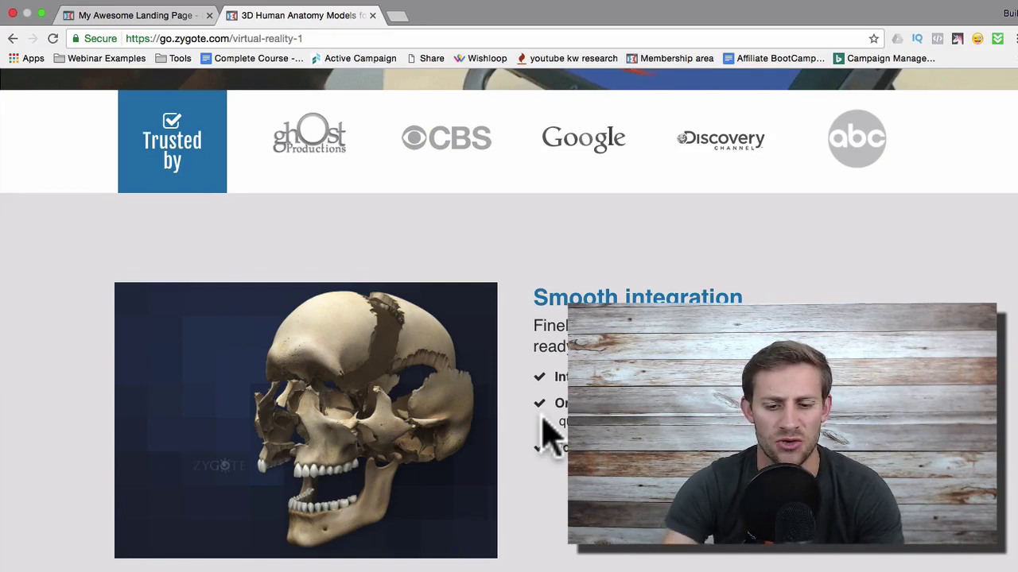
Close the Zygote example page and exit the landing page editor without saving the changes
{"action": "left_click", "coordinate": [372, 15]}
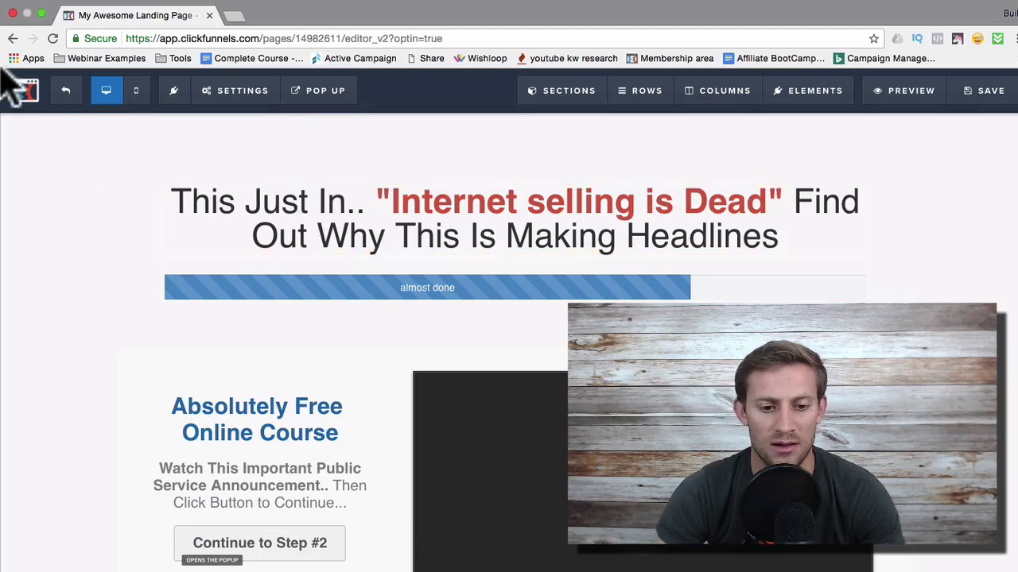
{"action": "left_click", "coordinate": [67, 91]}
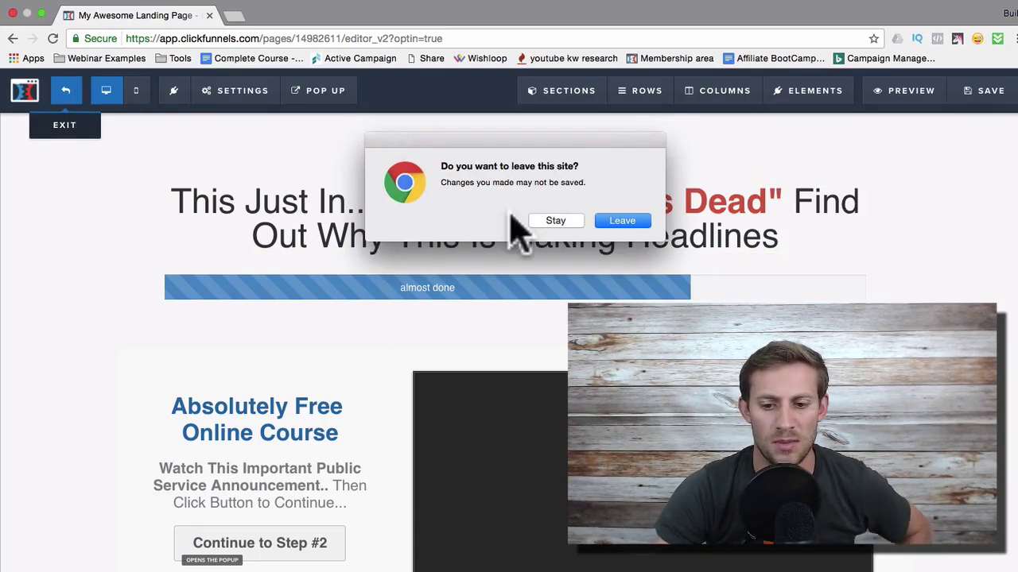
{"action": "left_click", "coordinate": [604, 223]}
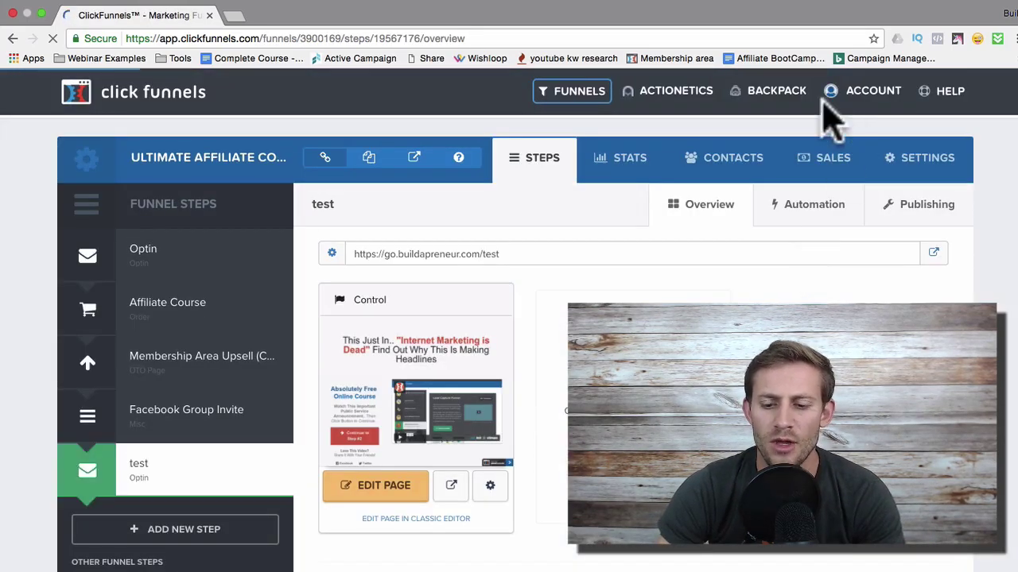
Open the account's API integrations settings
{"action": "left_click", "coordinate": [827, 96]}
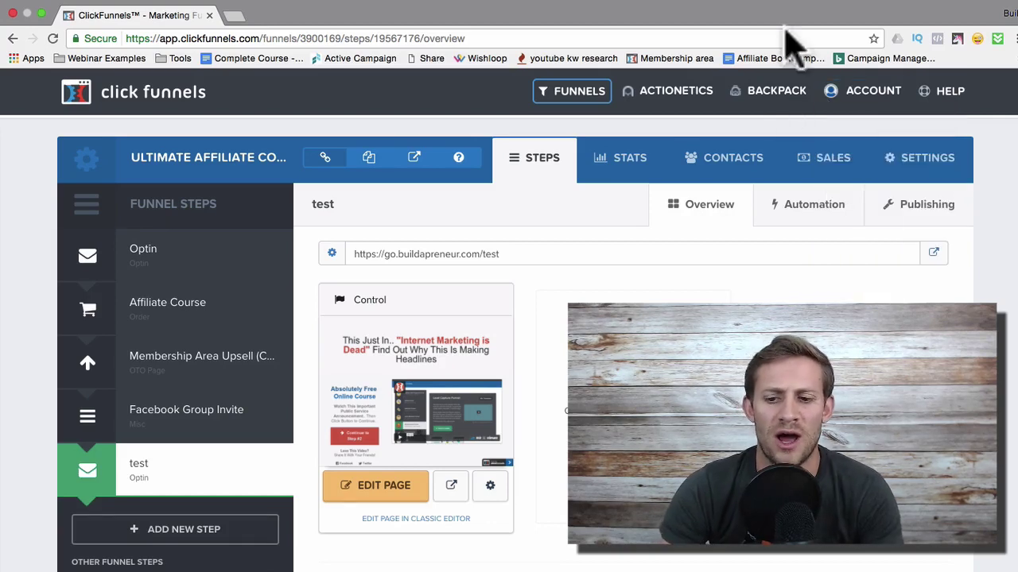
{"action": "mouse_move", "coordinate": [865, 91]}
{"action": "left_click", "coordinate": [875, 146]}
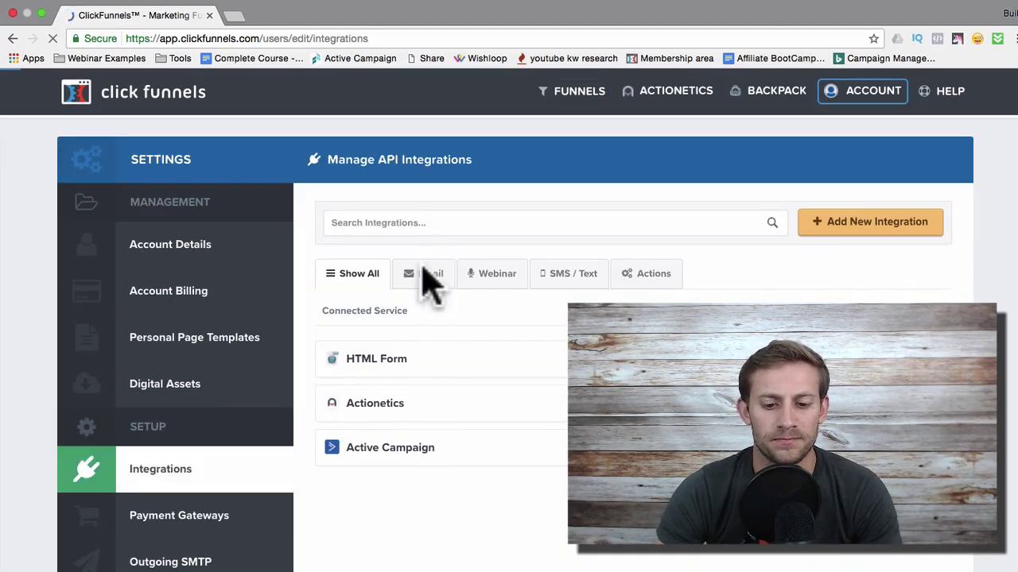
{"action": "scroll", "coordinate": [855, 226], "scroll_direction": "down", "scroll_amount": 1}
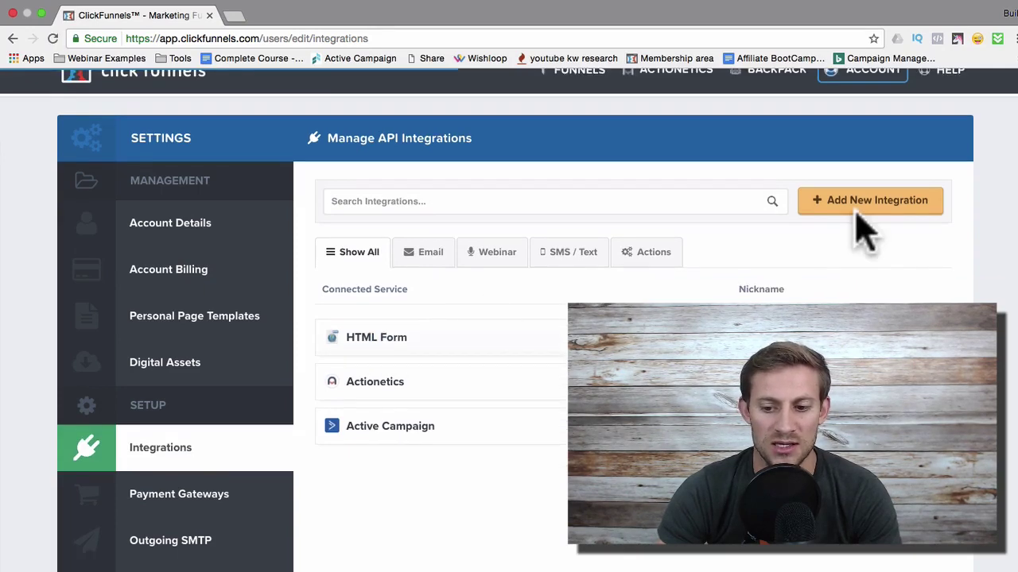
Start adding a new integration to view the available service types, leaving the form without choosing one
{"action": "left_click", "coordinate": [845, 203]}
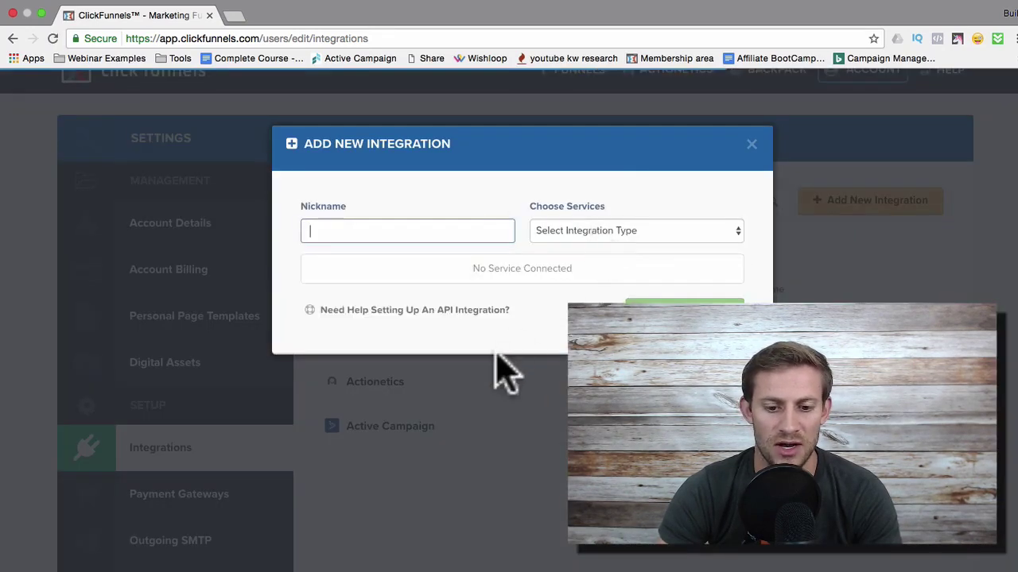
{"action": "left_click", "coordinate": [586, 237]}
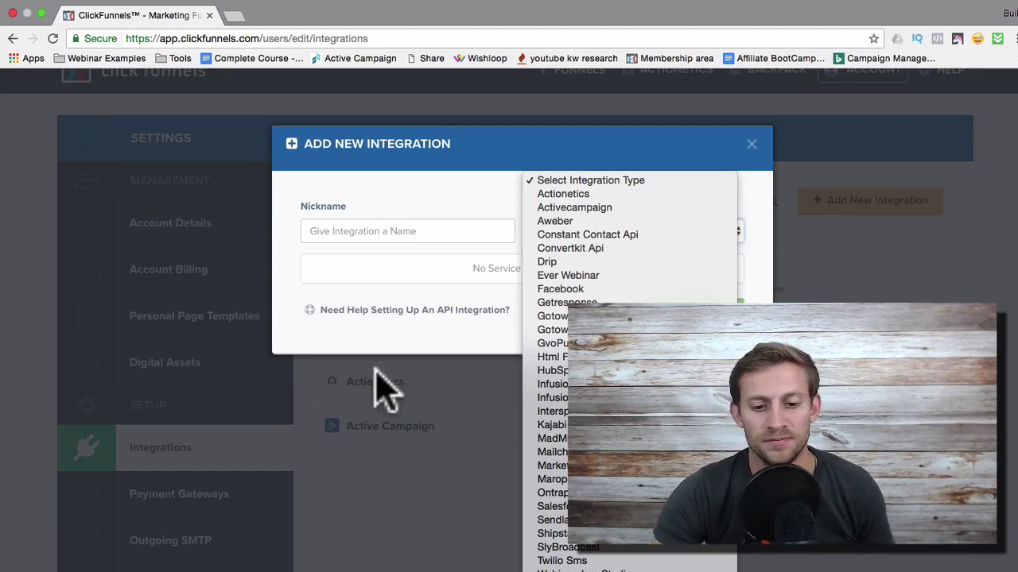
{"action": "left_click", "coordinate": [368, 299]}
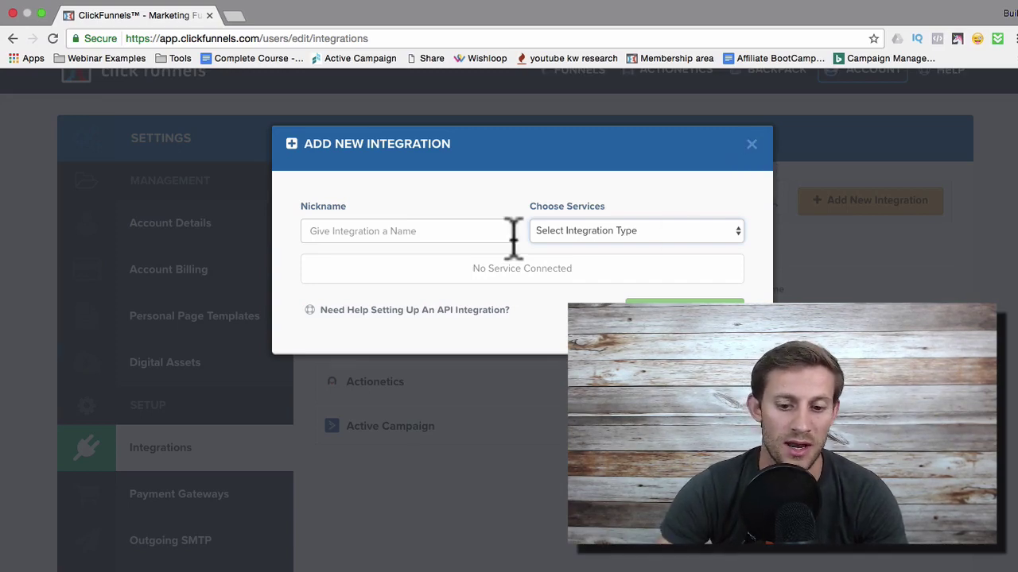
{"action": "left_click", "coordinate": [751, 147]}
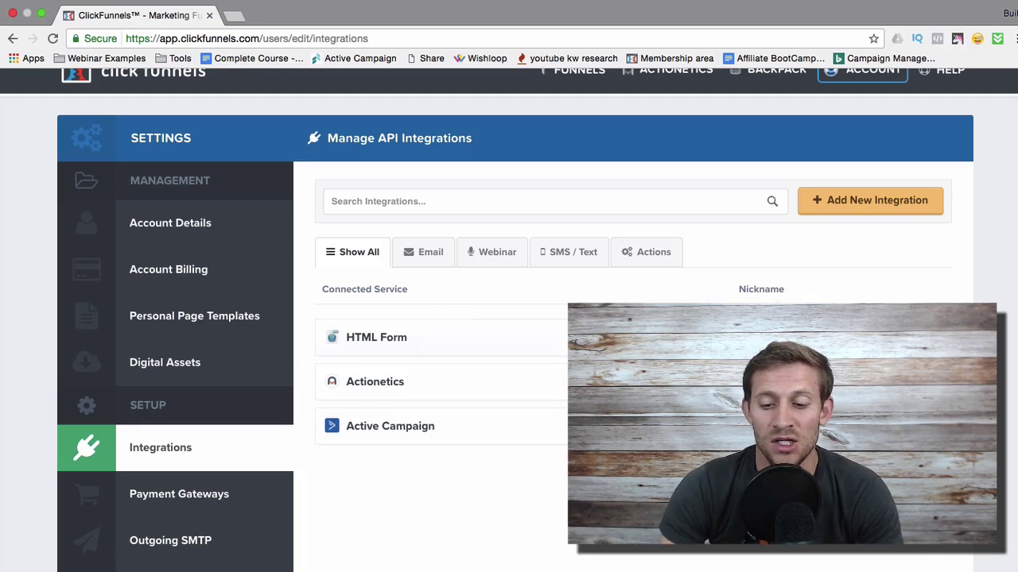
Open the Payment Gateways settings and examine the gateway options and the Stripe account section
{"action": "scroll", "coordinate": [509, 318], "scroll_direction": "up", "scroll_amount": 1}
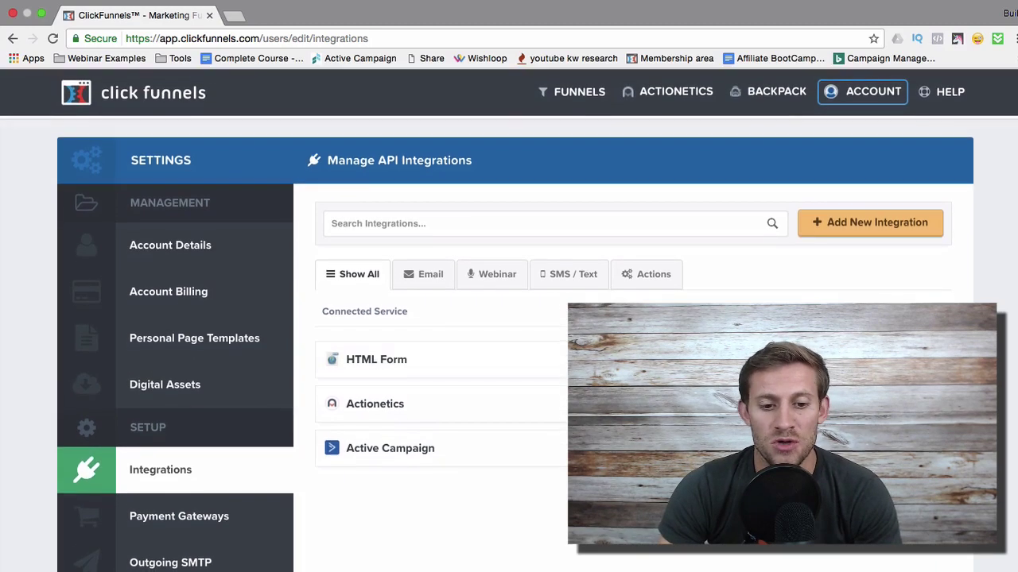
{"action": "double_click", "coordinate": [192, 39]}
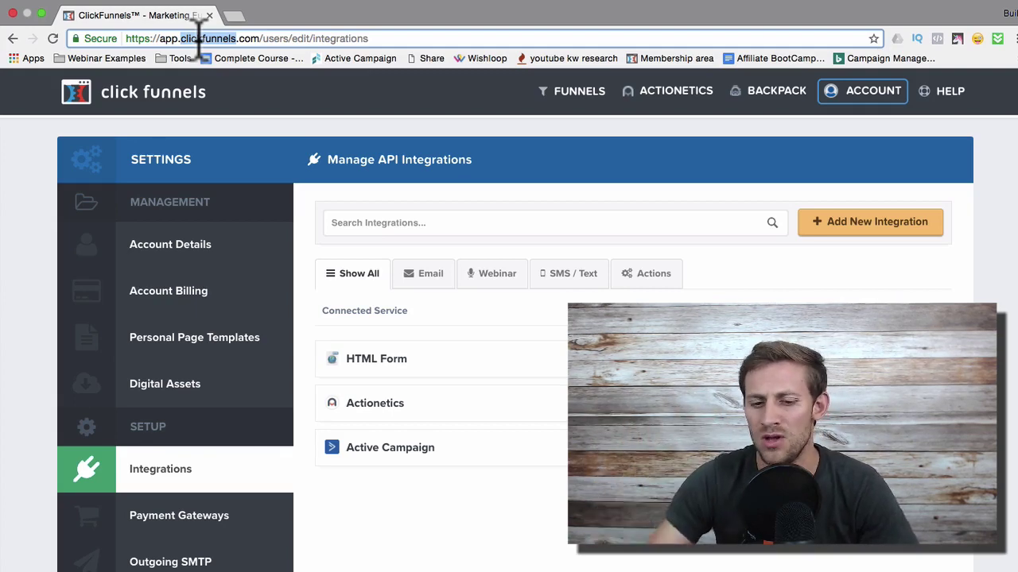
{"action": "scroll", "coordinate": [262, 527], "scroll_direction": "down", "scroll_amount": 1}
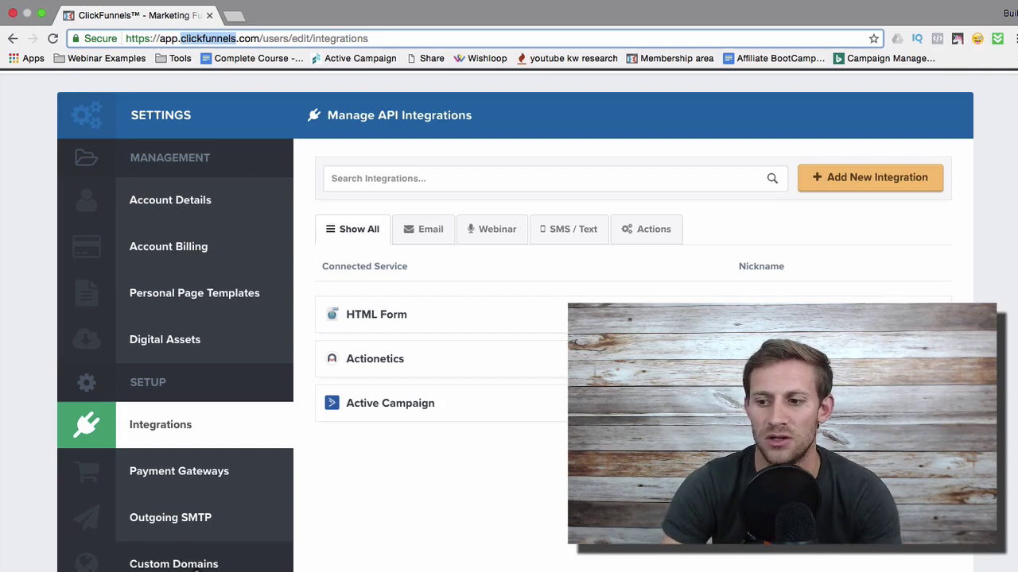
{"action": "left_click", "coordinate": [209, 477]}
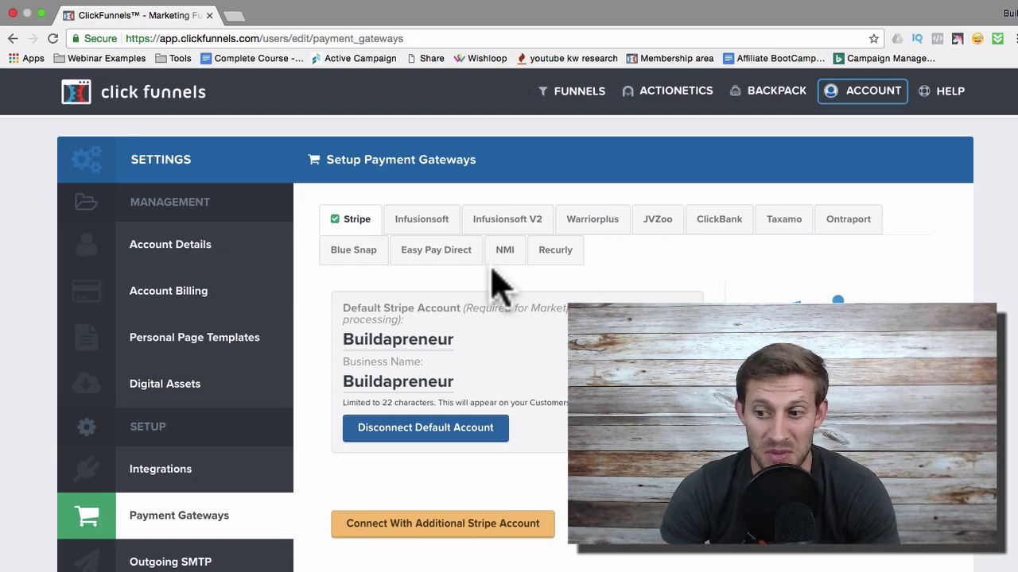
{"action": "scroll", "coordinate": [216, 323], "scroll_direction": "down", "scroll_amount": 5}
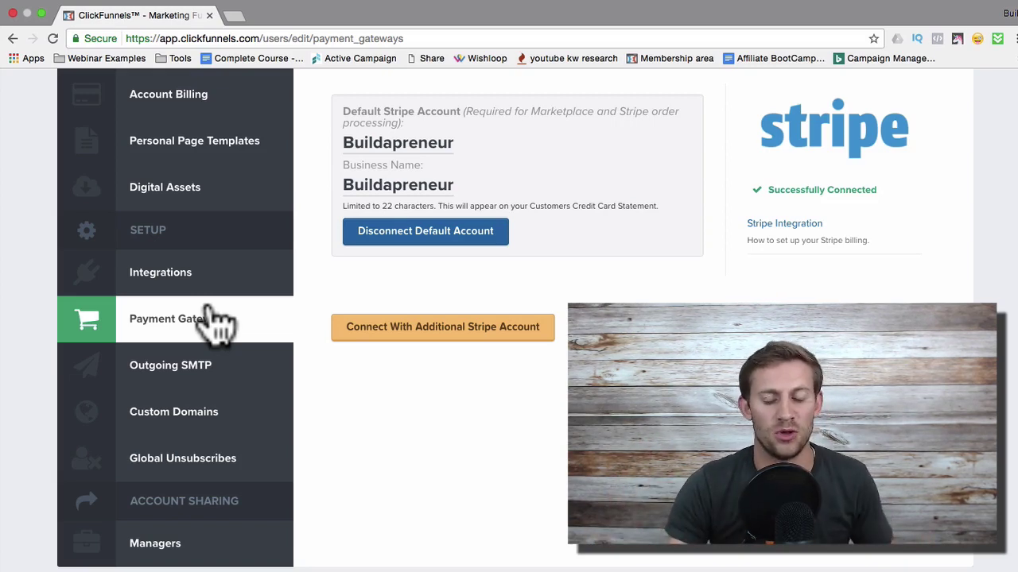
{"action": "scroll", "coordinate": [218, 322], "scroll_direction": "up", "scroll_amount": 3}
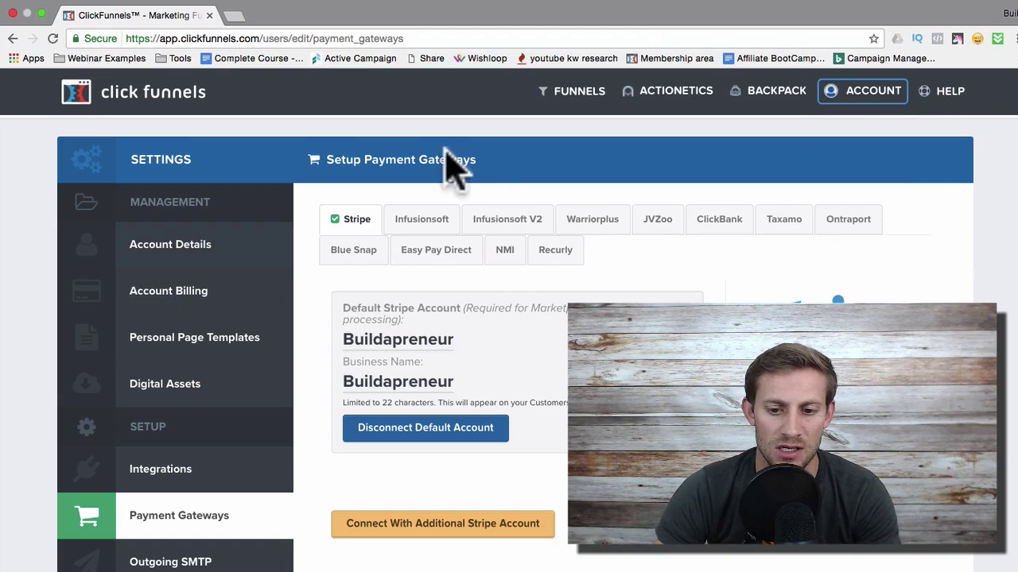
Open the Membership Area funnel from the funnels list and show its Membership Portal step
{"action": "left_click", "coordinate": [580, 102]}
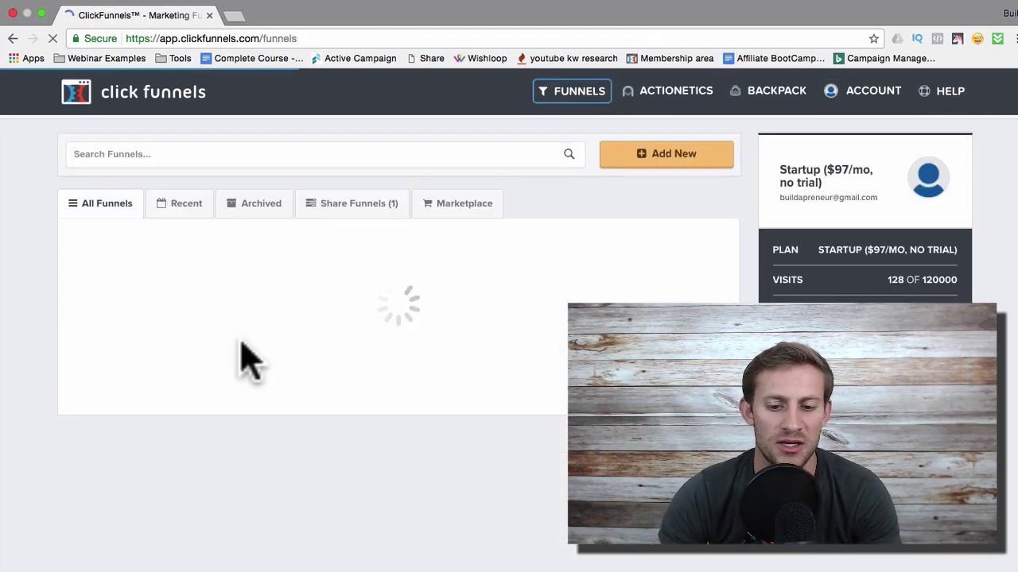
{"action": "scroll", "coordinate": [198, 382], "scroll_direction": "down", "scroll_amount": 2}
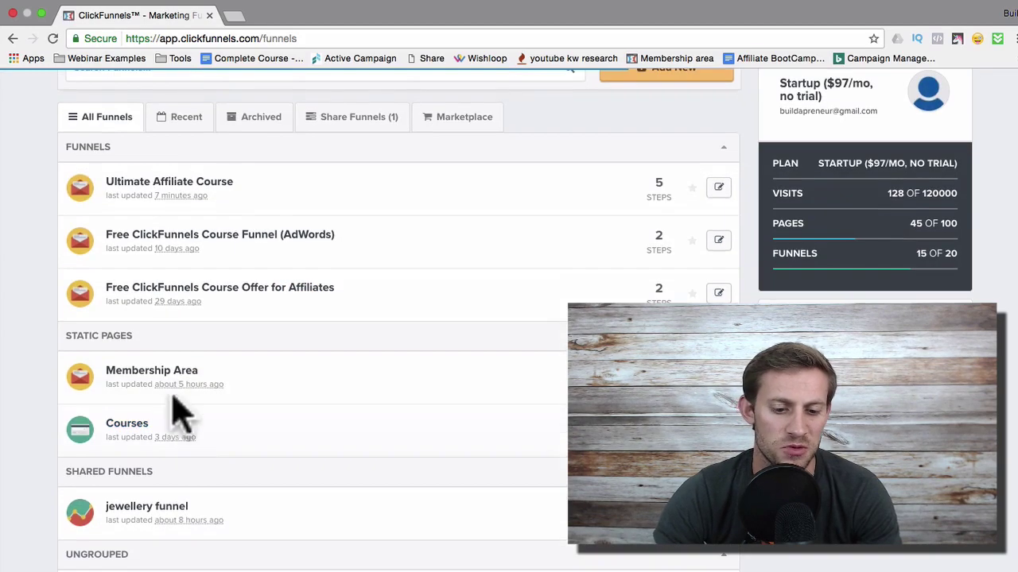
{"action": "left_click", "coordinate": [137, 372]}
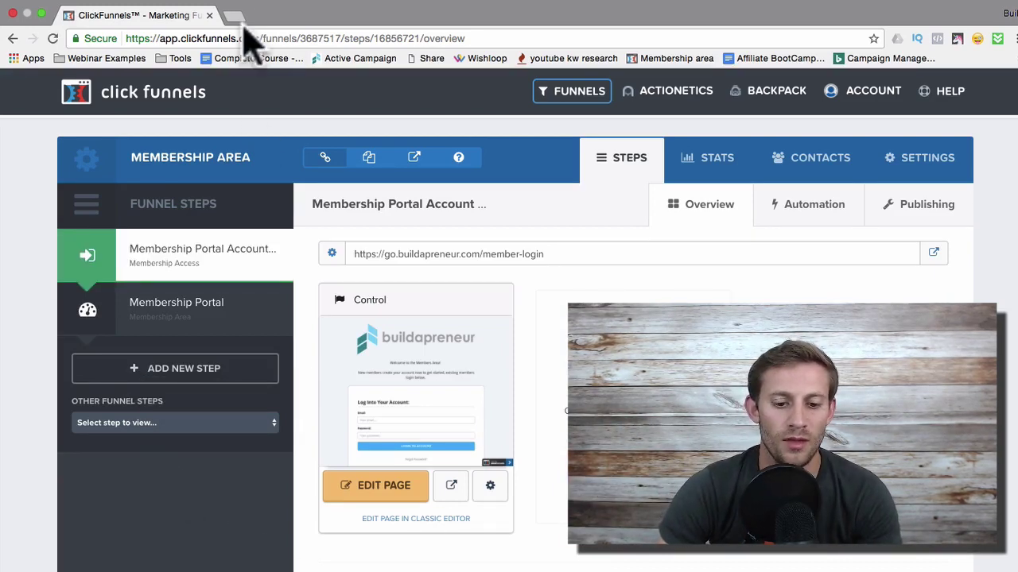
{"action": "left_click", "coordinate": [181, 318]}
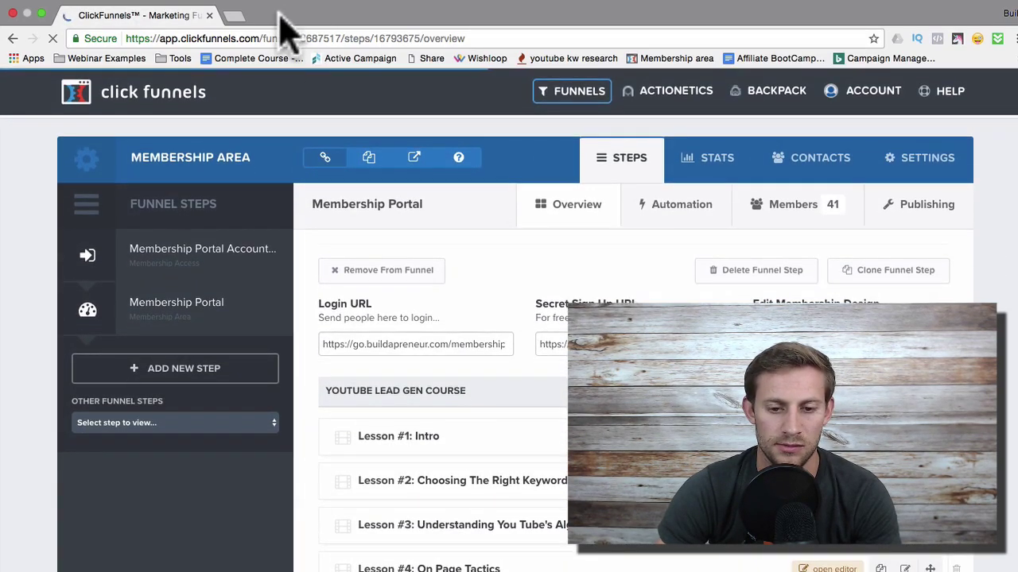
Switch to another Chrome user profile and load go.buildapreneur.com/member there
{"action": "left_click", "coordinate": [317, 7]}
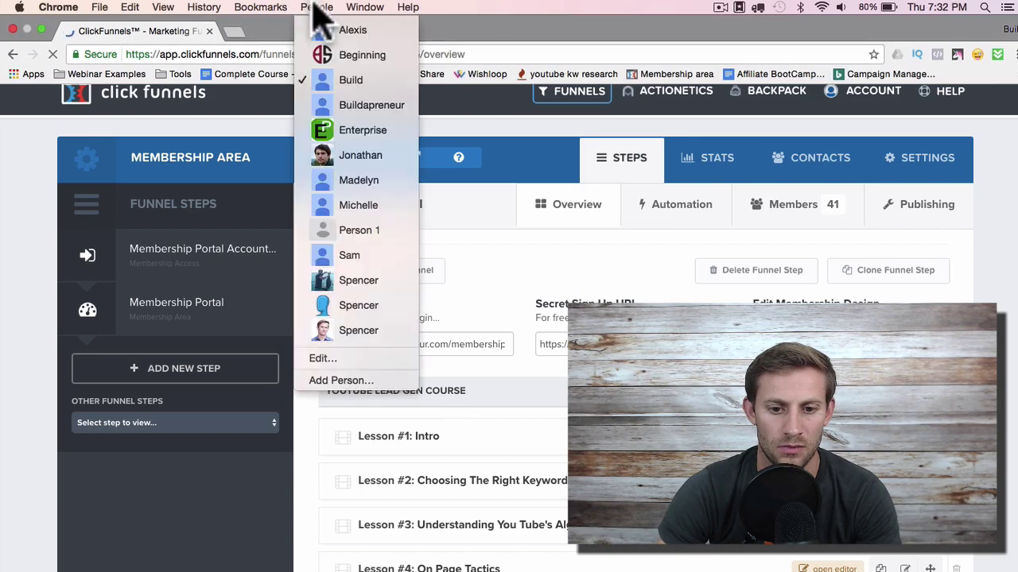
{"action": "left_click", "coordinate": [347, 330]}
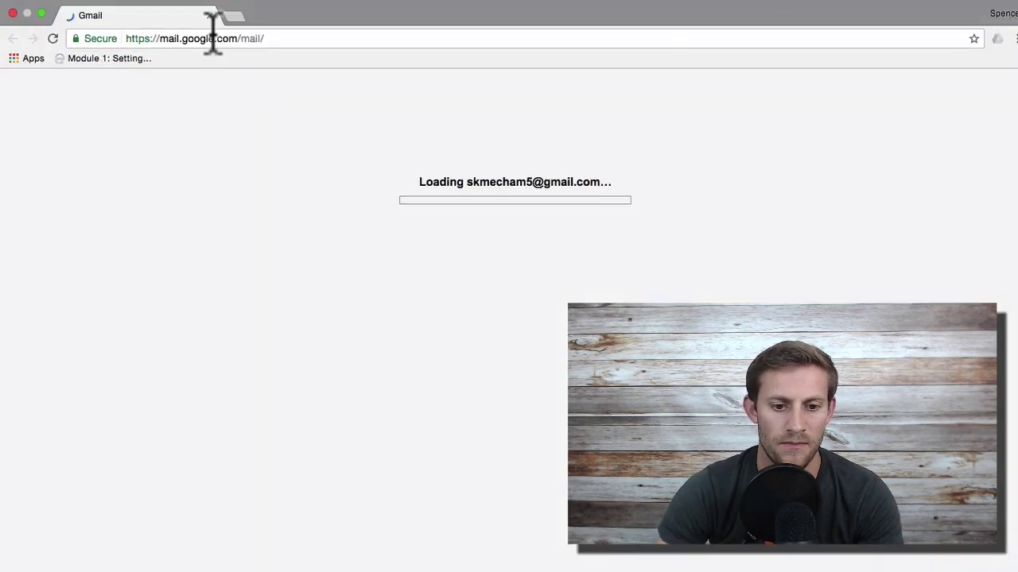
{"action": "left_click", "coordinate": [212, 37]}
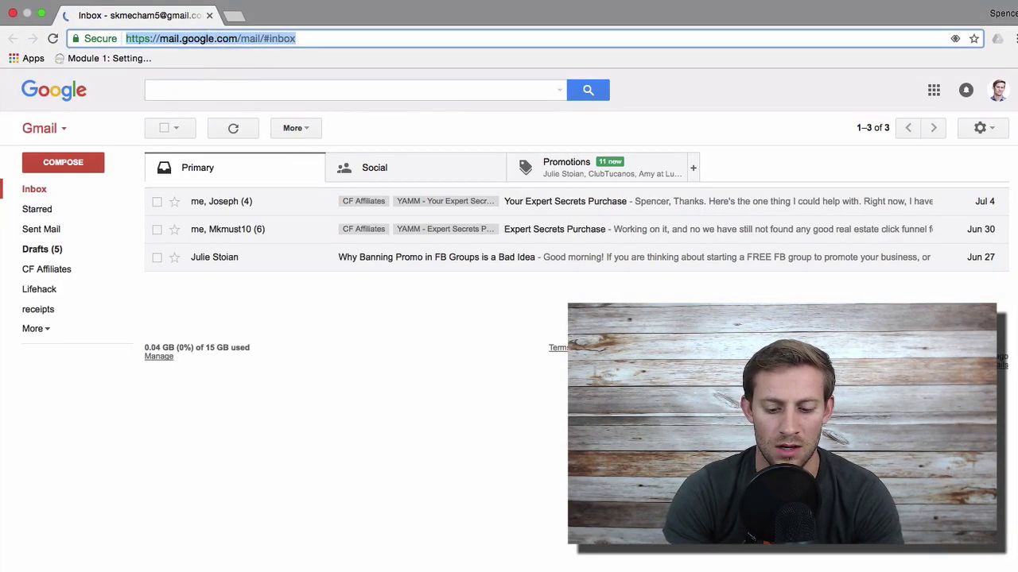
{"action": "type", "text": "member"}
{"action": "key", "text": "Down"}
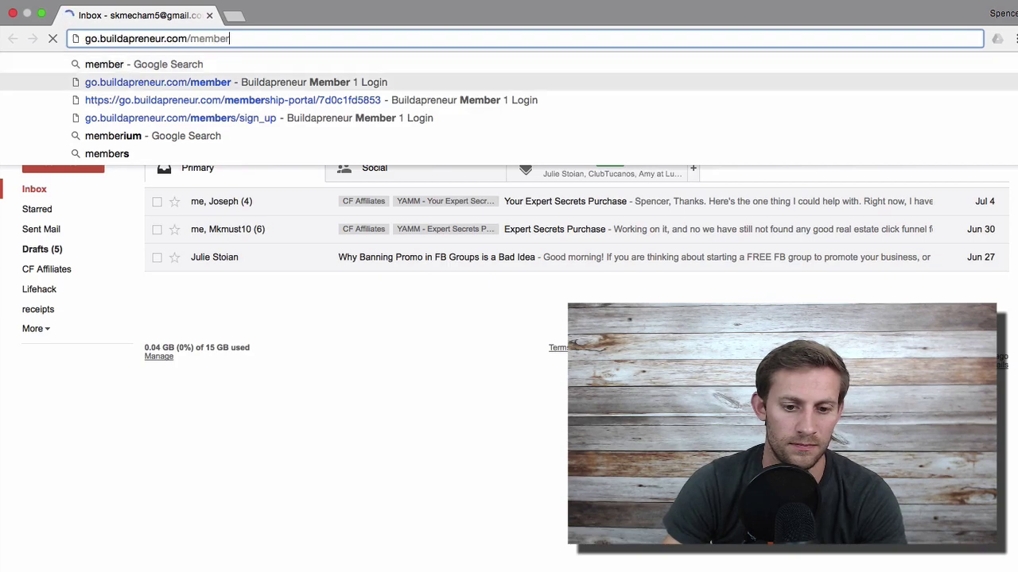
{"action": "key", "text": "Return"}
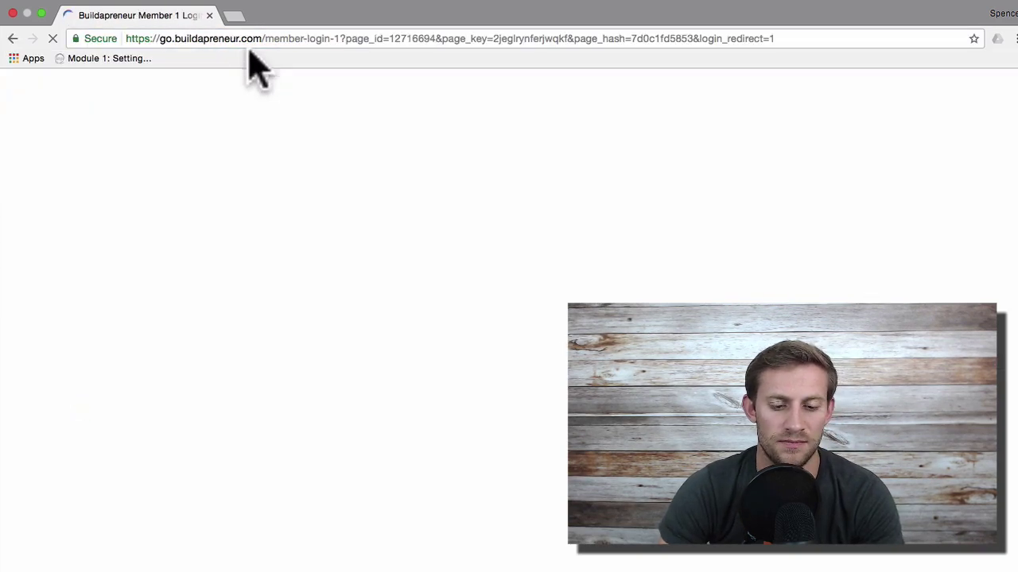
Switch the member page to the existing member login and log in with the prefilled credentials
{"action": "scroll", "coordinate": [385, 516], "scroll_direction": "down", "scroll_amount": 1}
{"action": "scroll", "coordinate": [384, 516], "scroll_direction": "down", "scroll_amount": 1}
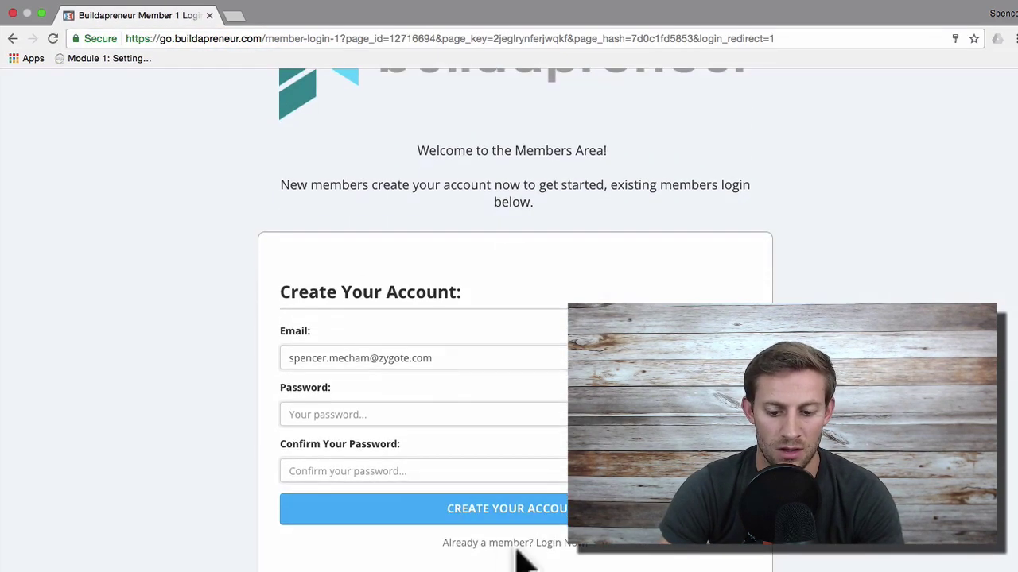
{"action": "left_click", "coordinate": [518, 556]}
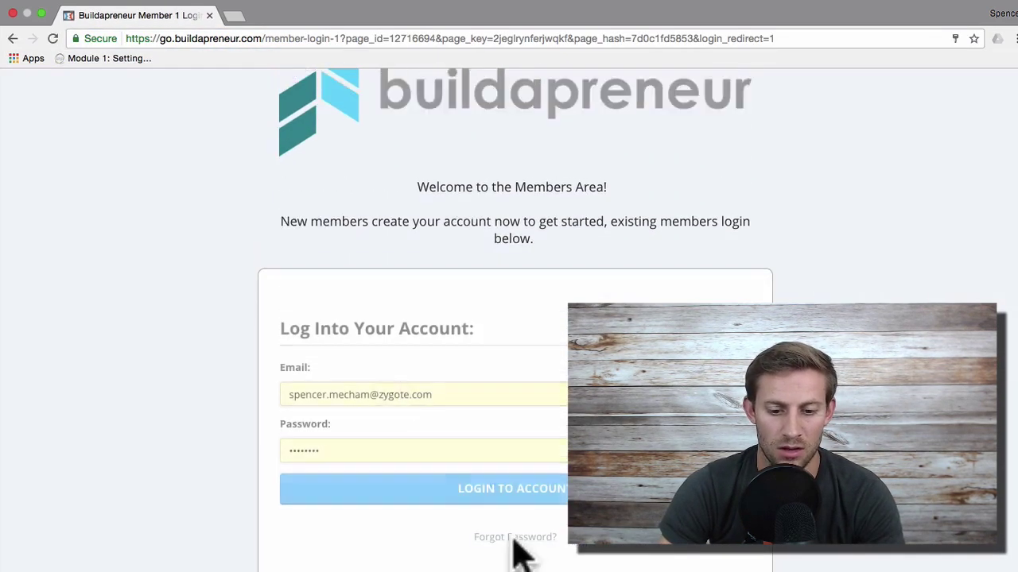
{"action": "left_click", "coordinate": [371, 495]}
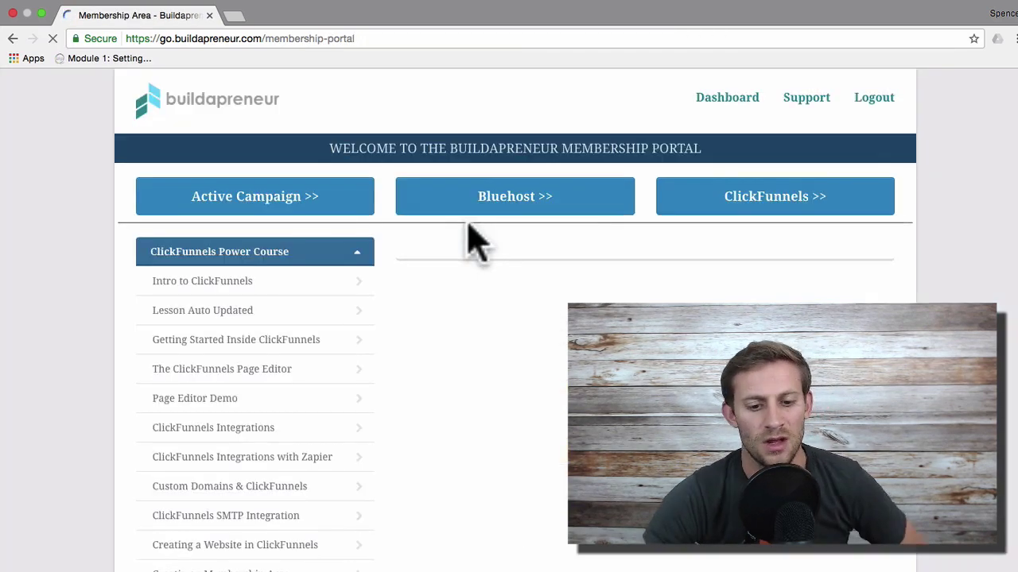
Look through the ClickFunnels Power Course lessons, from the intro and page editor demo to integrations, Zapier and custom domains
{"action": "scroll", "coordinate": [541, 418], "scroll_direction": "down", "scroll_amount": 3}
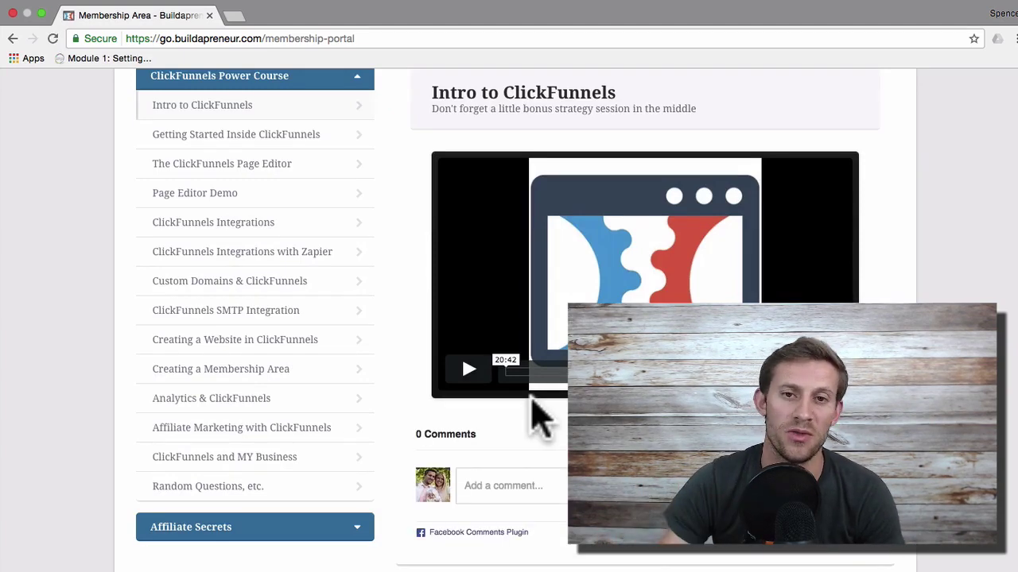
{"action": "scroll", "coordinate": [541, 416], "scroll_direction": "up", "scroll_amount": 3}
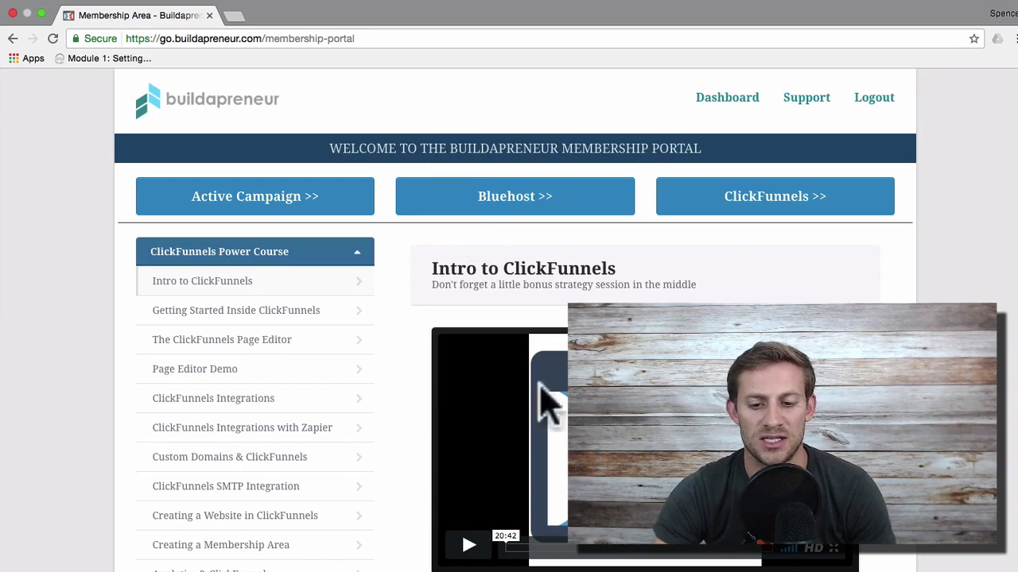
{"action": "left_click", "coordinate": [243, 314]}
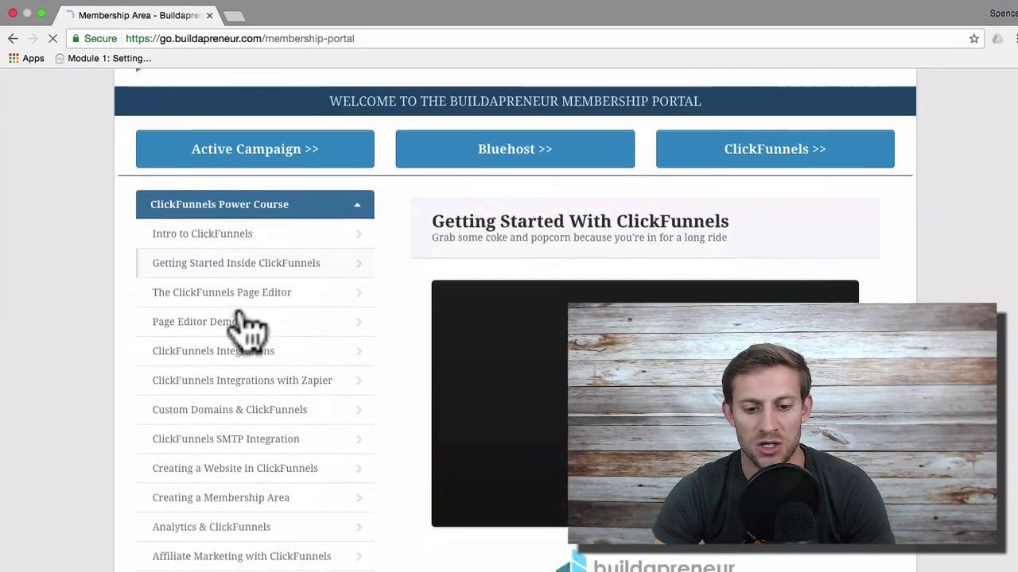
{"action": "left_click", "coordinate": [223, 197]}
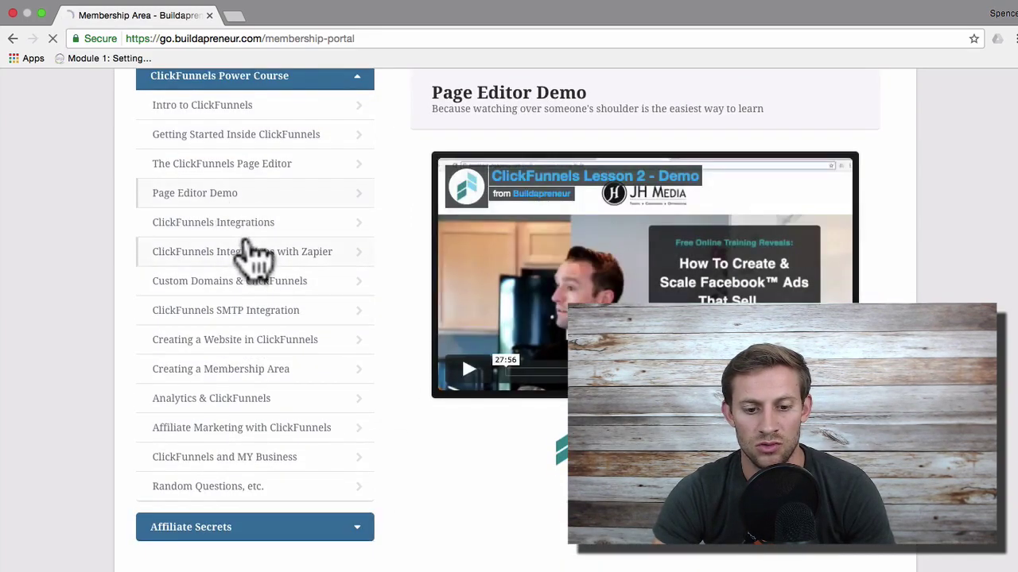
{"action": "left_click", "coordinate": [244, 232]}
{"action": "left_click", "coordinate": [249, 253]}
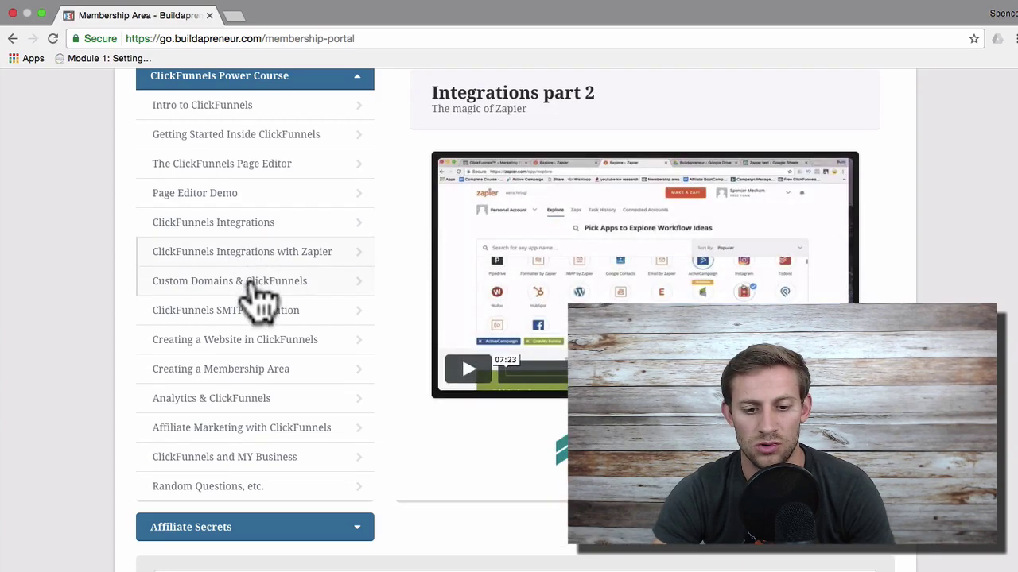
{"action": "left_click", "coordinate": [251, 282]}
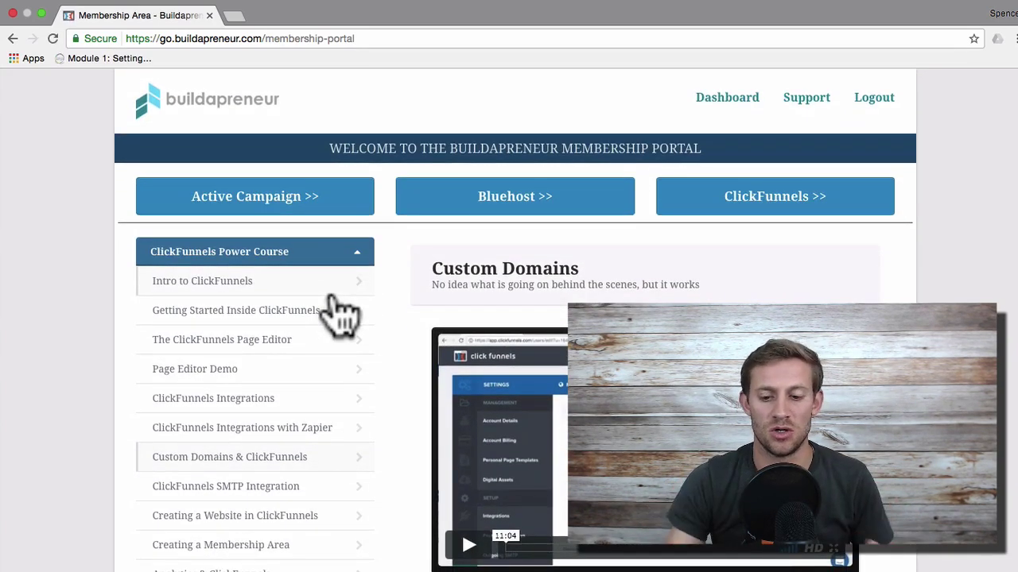
Switch back to the ClickFunnels window with the Membership Portal step
{"action": "key", "text": "ctrl+Left"}
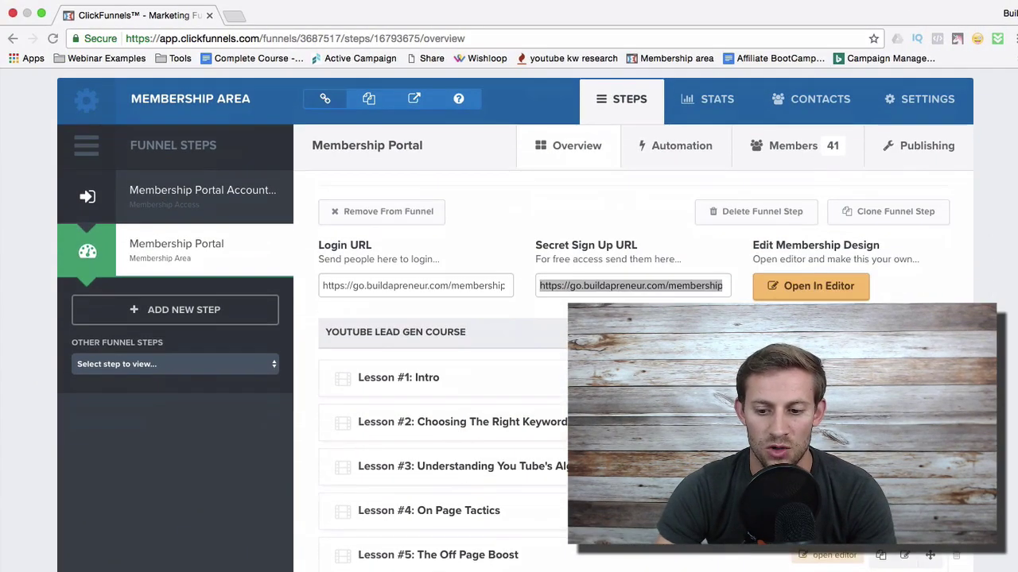
Open the YouTube Lead Gen Course section for editing, review its product requirements list, and close it without changes
{"action": "left_click", "coordinate": [926, 332]}
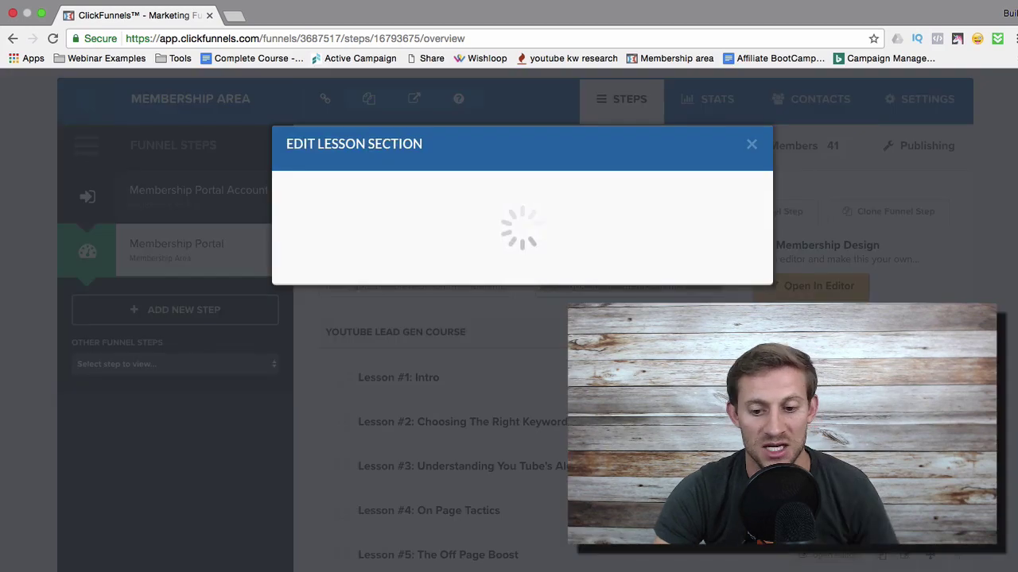
{"action": "scroll", "coordinate": [468, 301], "scroll_direction": "down", "scroll_amount": 3}
{"action": "scroll", "coordinate": [468, 300], "scroll_direction": "up", "scroll_amount": 4}
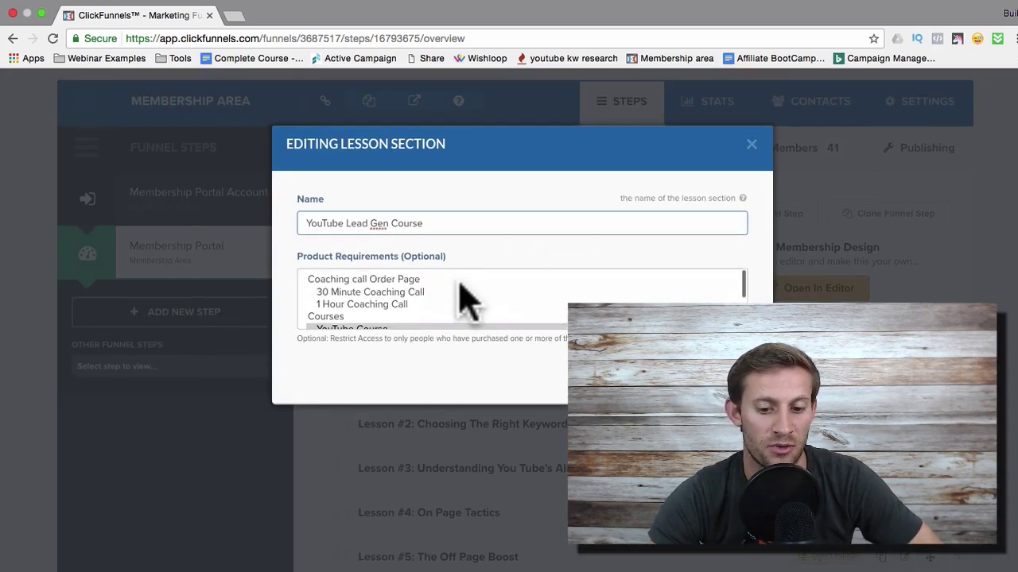
{"action": "scroll", "coordinate": [468, 300], "scroll_direction": "down", "scroll_amount": 1}
{"action": "scroll", "coordinate": [467, 300], "scroll_direction": "down", "scroll_amount": 2}
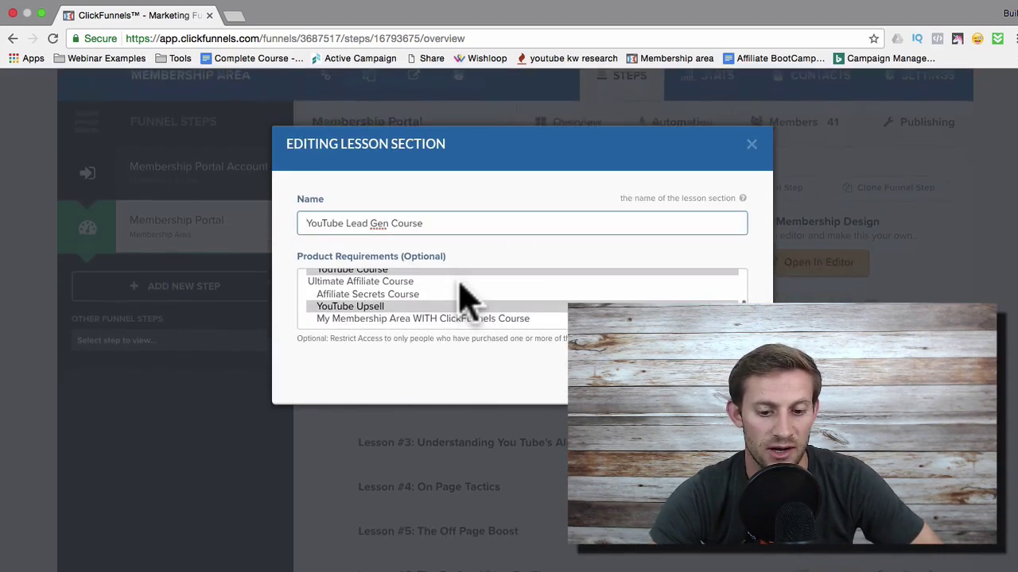
{"action": "scroll", "coordinate": [459, 298], "scroll_direction": "up", "scroll_amount": 3}
{"action": "scroll", "coordinate": [418, 299], "scroll_direction": "up", "scroll_amount": 1}
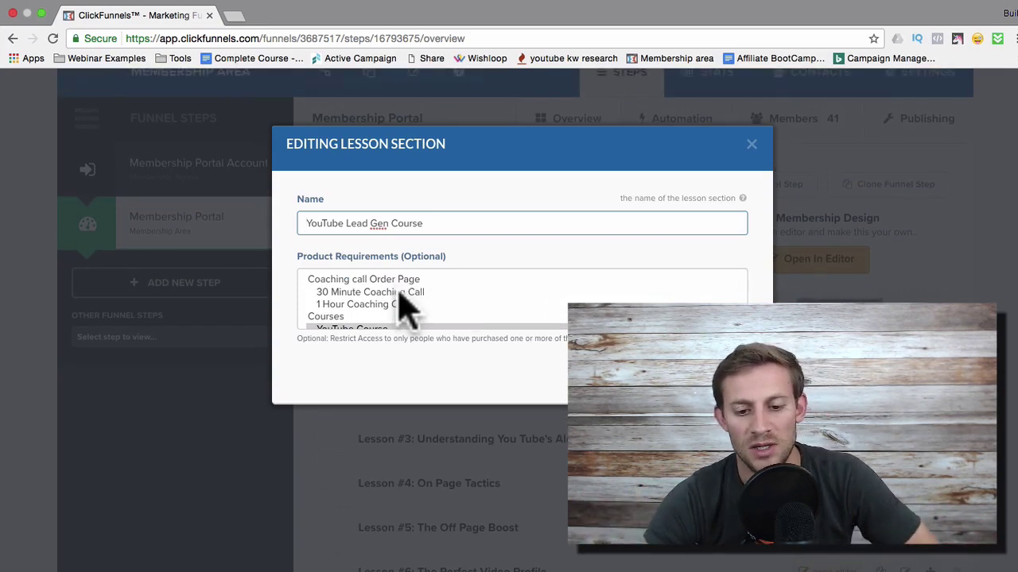
{"action": "scroll", "coordinate": [401, 302], "scroll_direction": "down", "scroll_amount": 3}
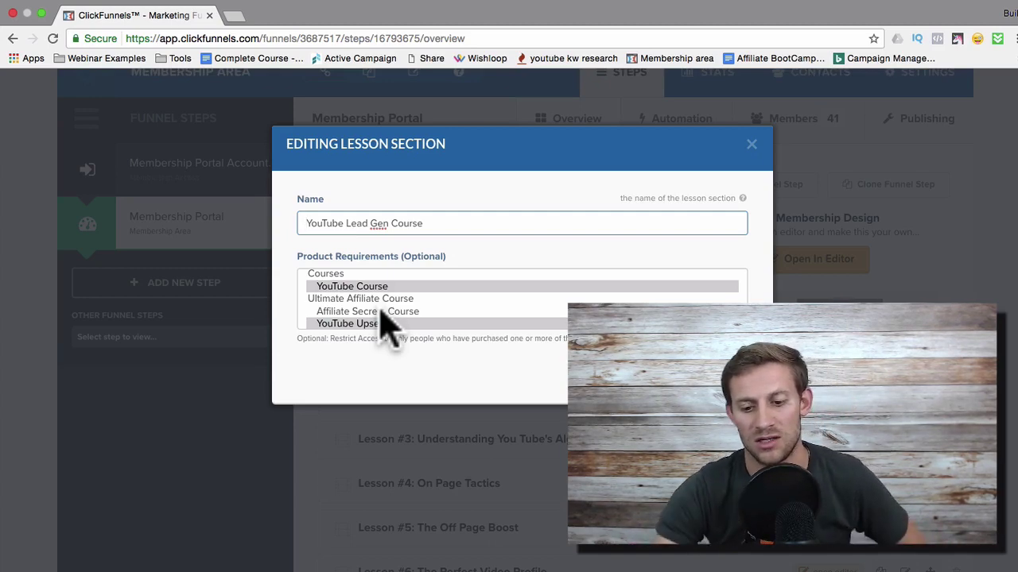
{"action": "left_click", "coordinate": [751, 145]}
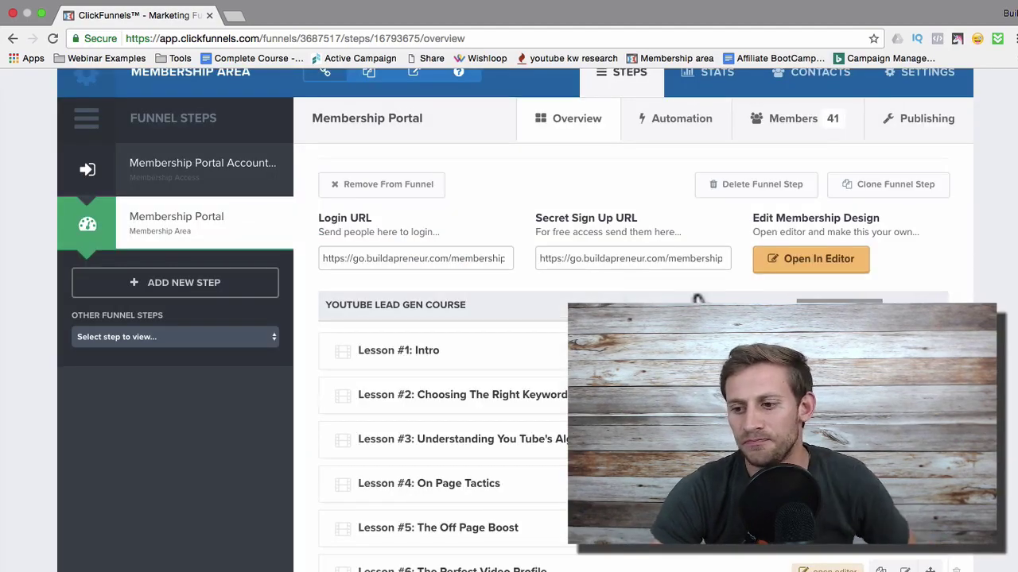
Open the Ultimate Affiliate Course funnel from the funnels list and view its funnel settings down to the head tracking code
{"action": "scroll", "coordinate": [612, 270], "scroll_direction": "up", "scroll_amount": 3}
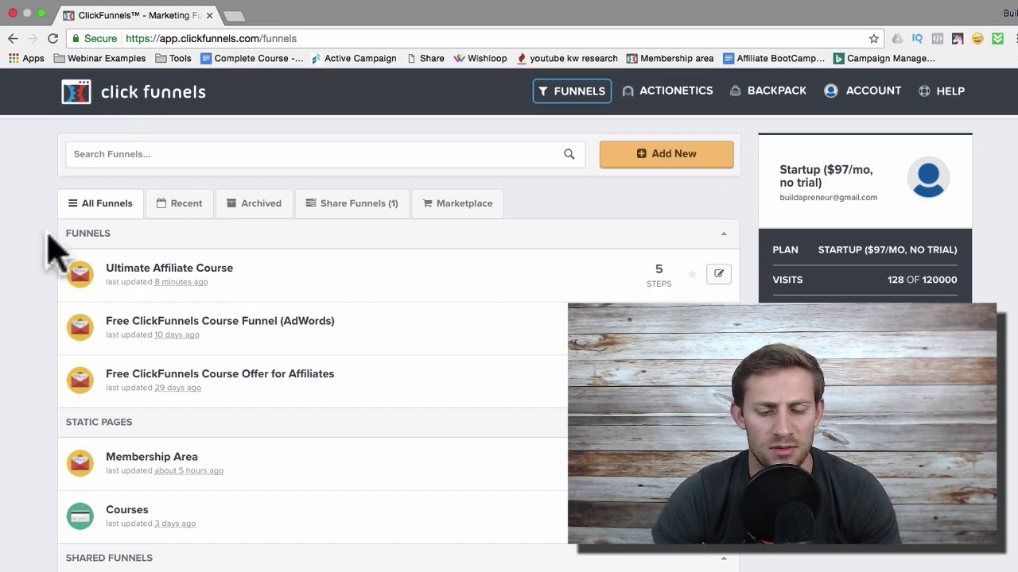
{"action": "left_click", "coordinate": [183, 272]}
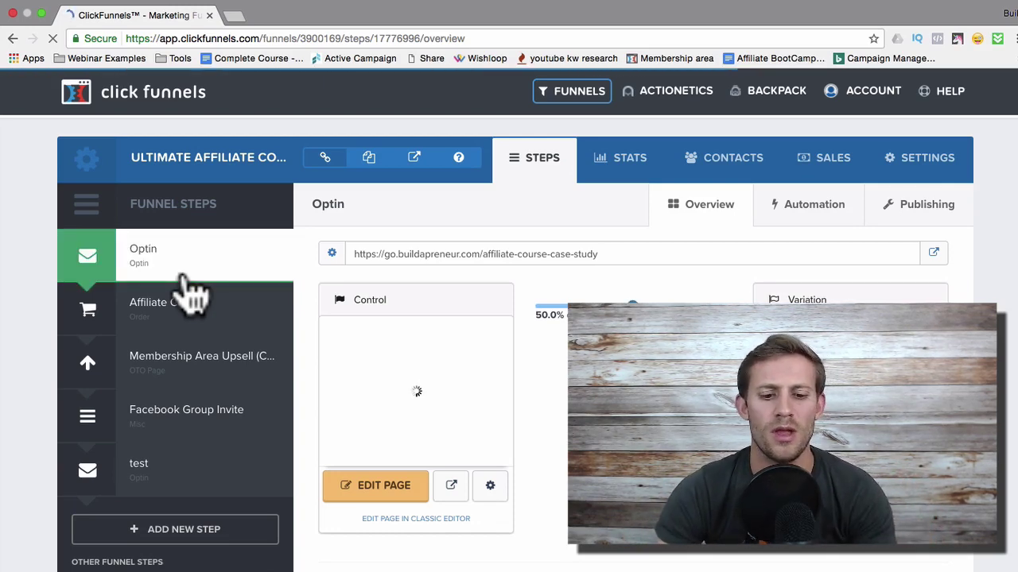
{"action": "left_click", "coordinate": [916, 167]}
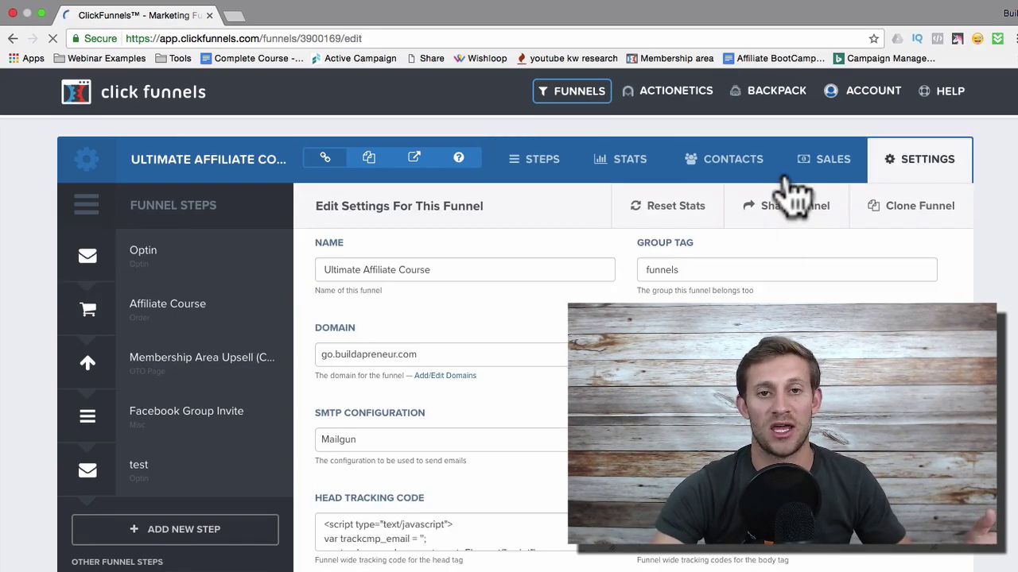
{"action": "scroll", "coordinate": [433, 469], "scroll_direction": "down", "scroll_amount": 2}
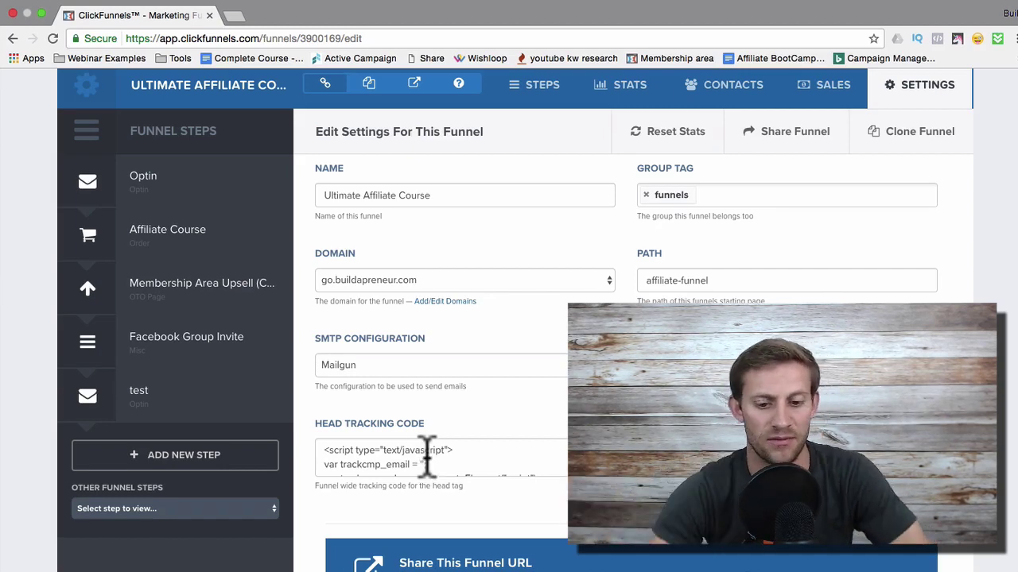
Open the Affiliate Course order step and examine the traffic split between its control and variation pages
{"action": "scroll", "coordinate": [427, 458], "scroll_direction": "up", "scroll_amount": 2}
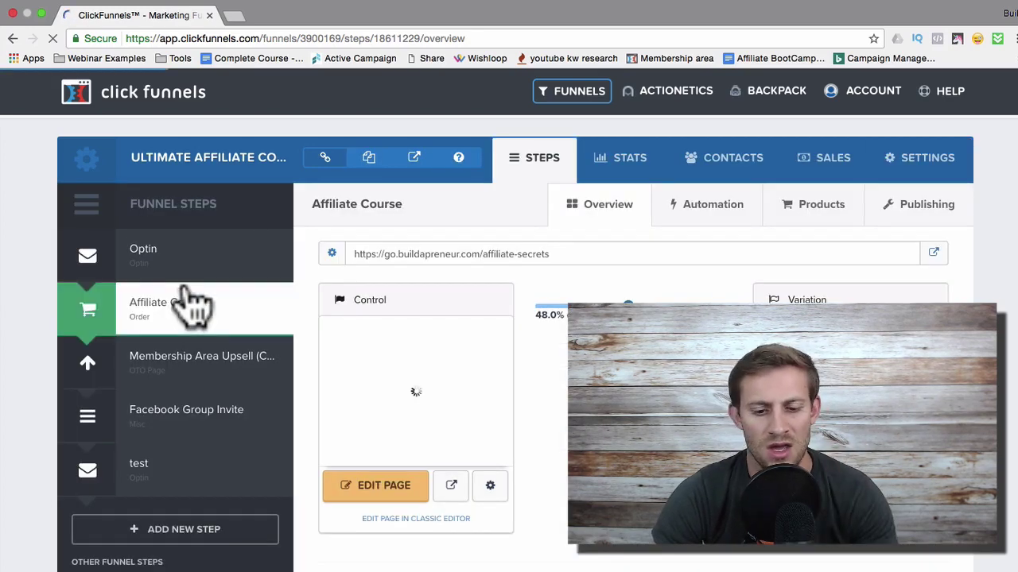
{"action": "mouse_move", "coordinate": [363, 358]}
{"action": "scroll", "coordinate": [445, 366], "scroll_direction": "down", "scroll_amount": 1}
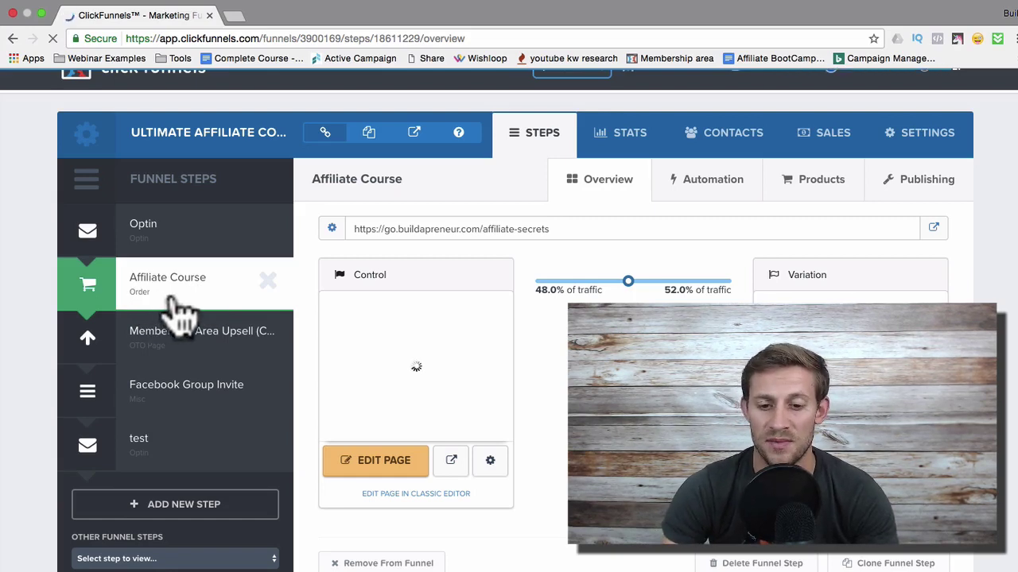
{"action": "mouse_move", "coordinate": [387, 409]}
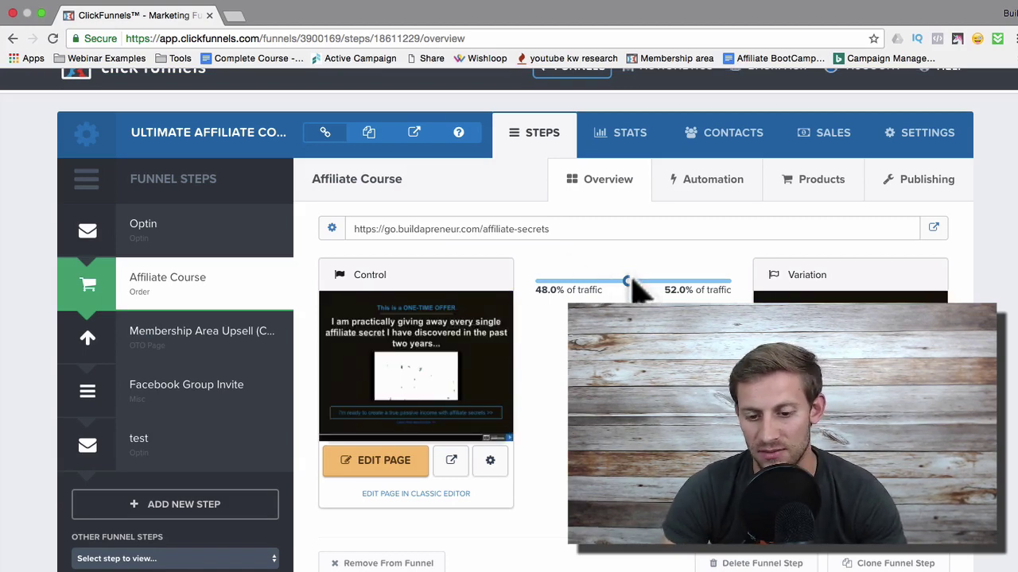
{"action": "mouse_move", "coordinate": [404, 345]}
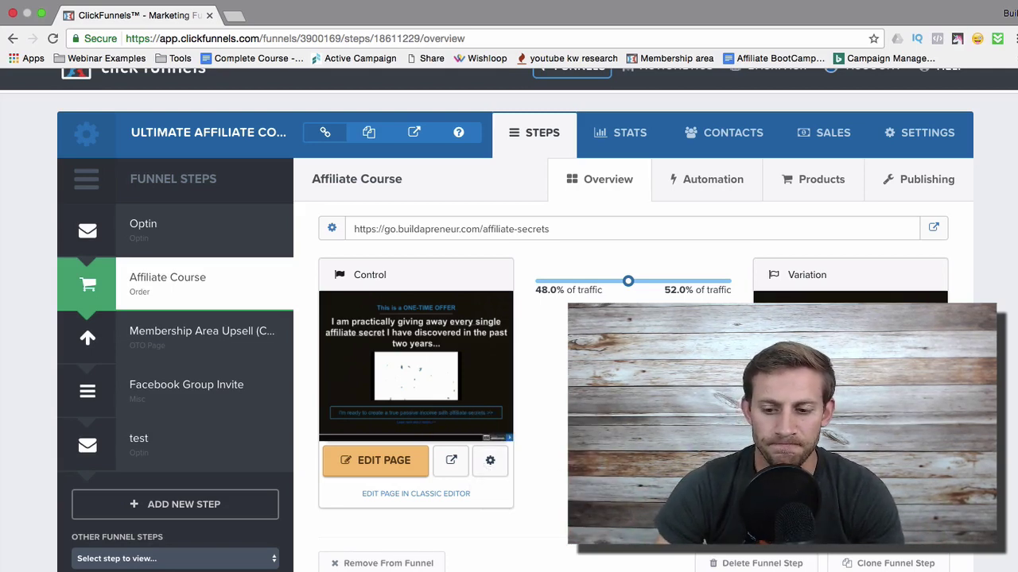
{"action": "scroll", "coordinate": [509, 318], "scroll_direction": "down", "scroll_amount": 5}
{"action": "scroll", "coordinate": [509, 318], "scroll_direction": "up", "scroll_amount": 6}
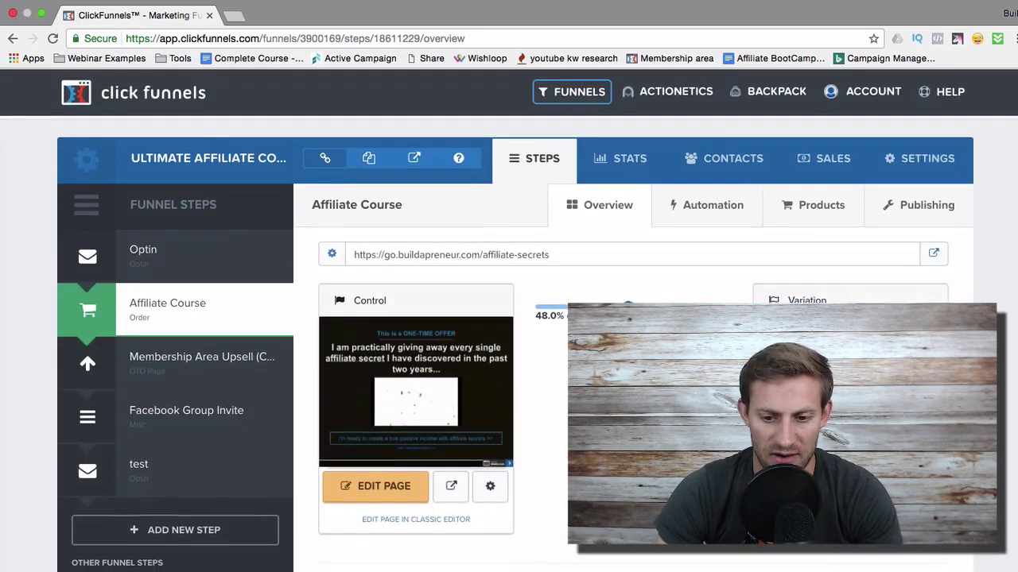
Return to the Ultimate Affiliate Course funnel's settings and look through the script in the head tracking code
{"action": "left_click", "coordinate": [926, 167]}
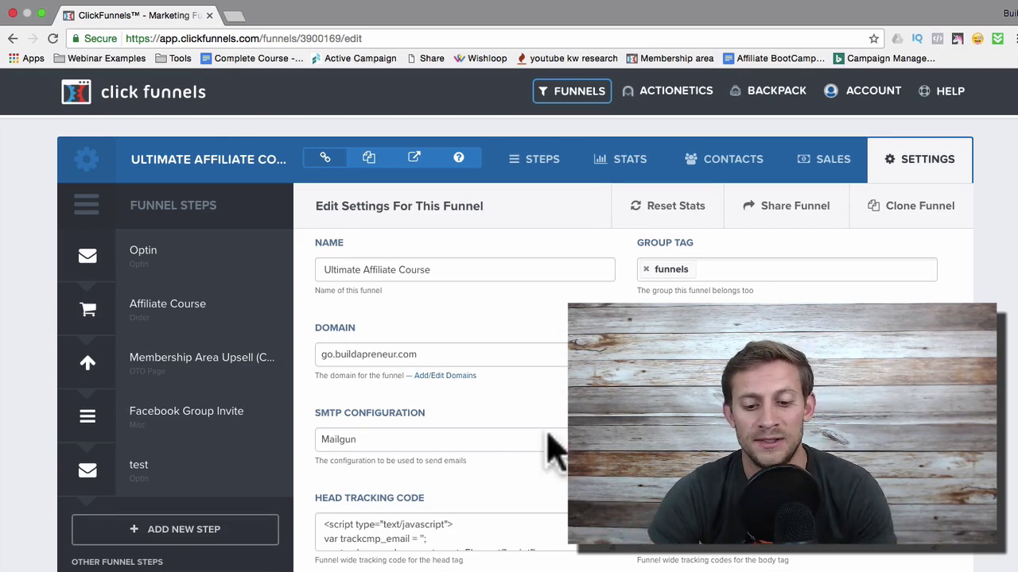
{"action": "scroll", "coordinate": [556, 453], "scroll_direction": "down", "scroll_amount": 2}
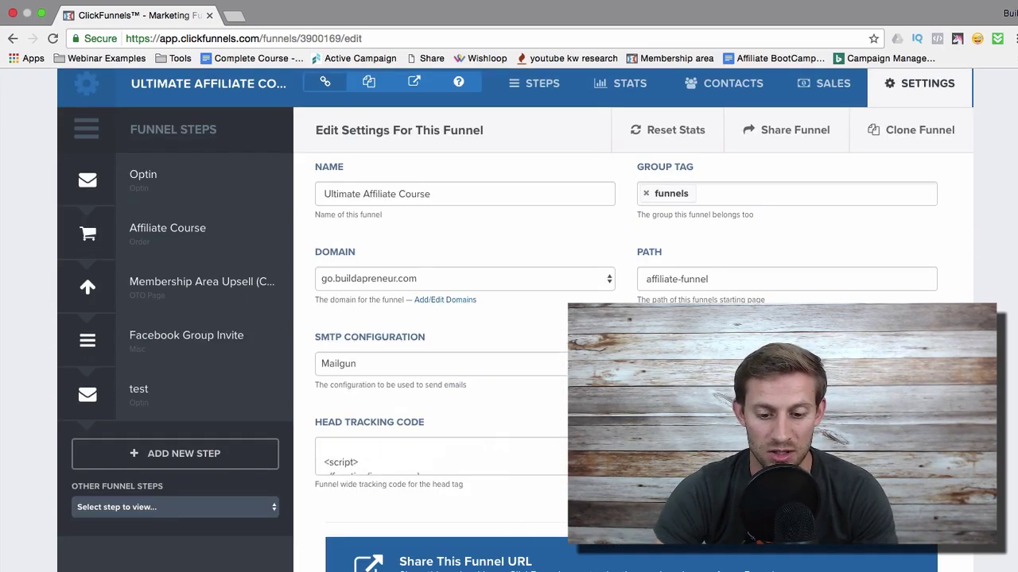